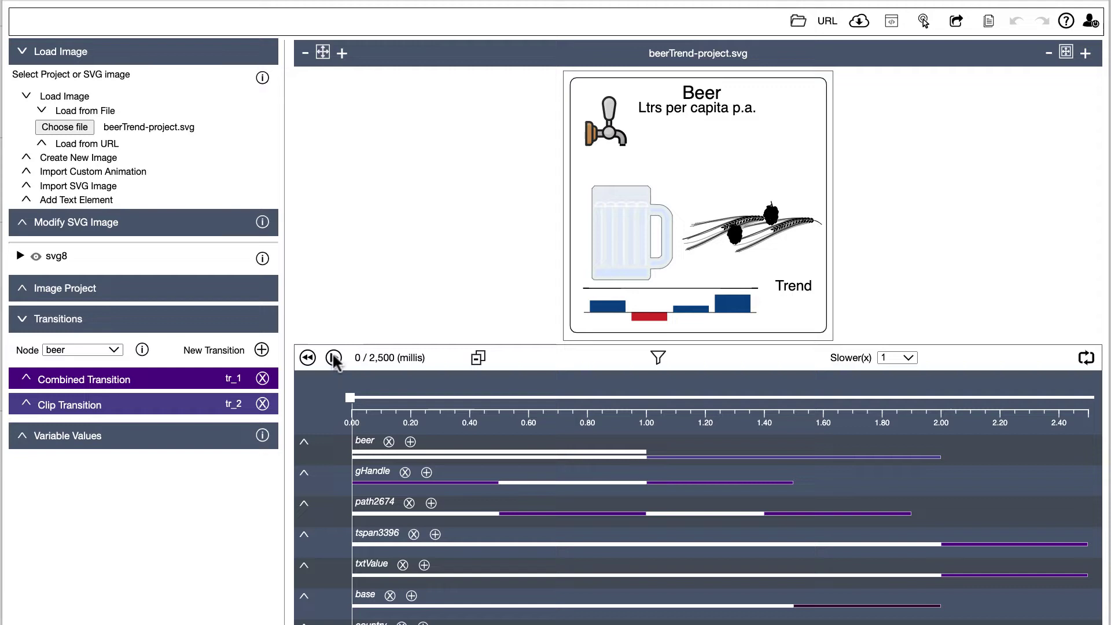
Step: Play the beerTrend animation through to the filled mug showing 56 with green trend bars
{"action": "left_click", "coordinate": [334, 358]}
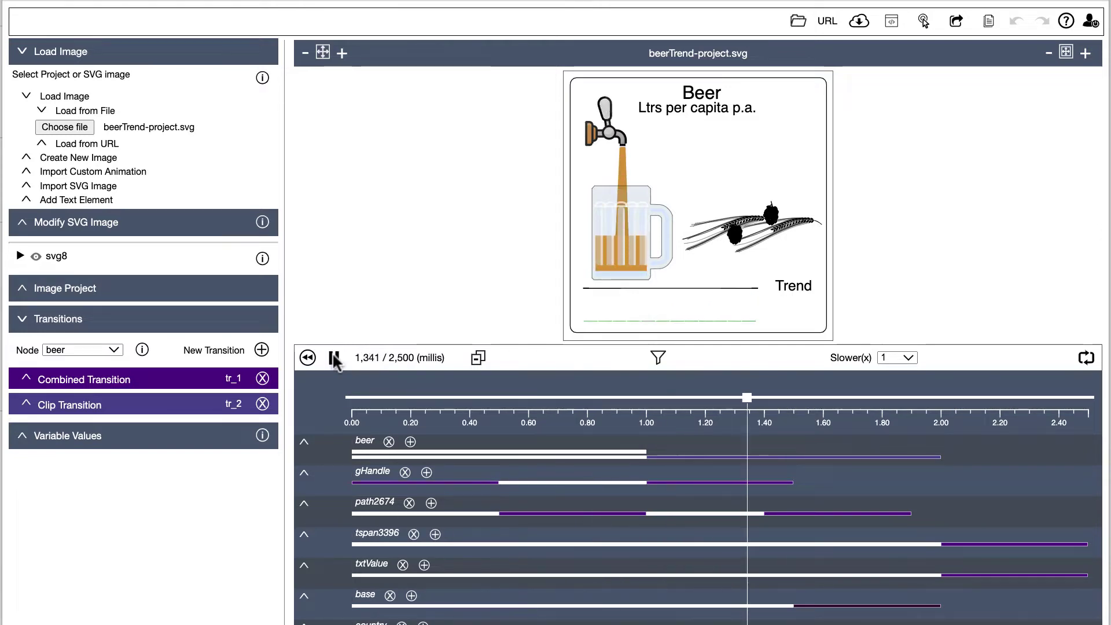
Step: Enter 77 for beerValue and beerValueTxt, then rewind and replay the animation
{"action": "left_click", "coordinate": [123, 405]}
{"action": "scroll", "coordinate": [122, 405], "scroll_direction": "down", "scroll_amount": 2}
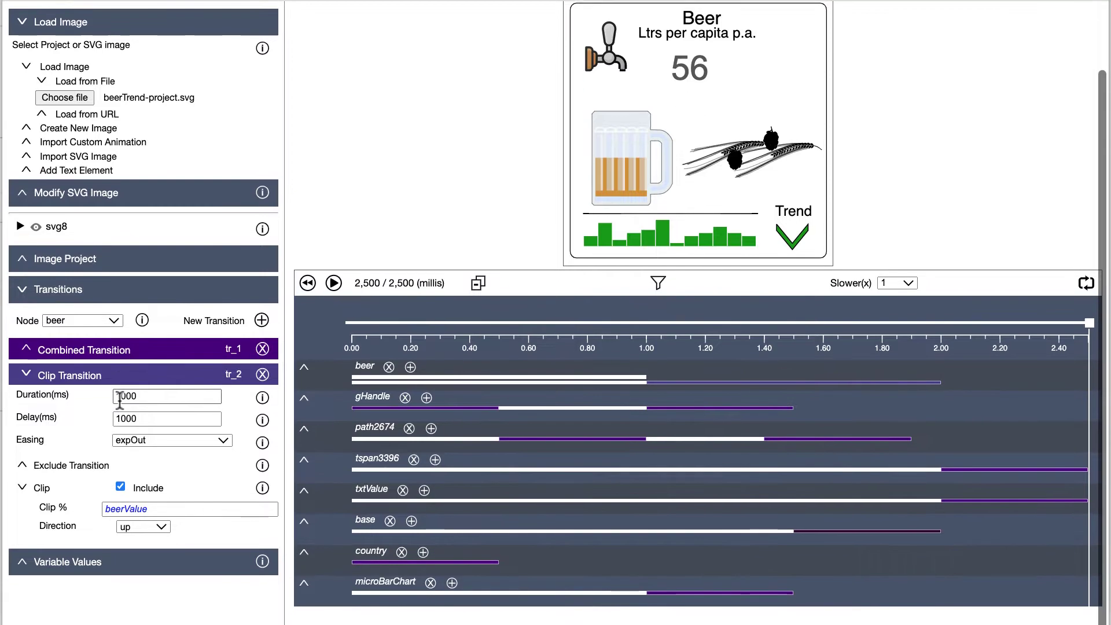
{"action": "double_click", "coordinate": [157, 509]}
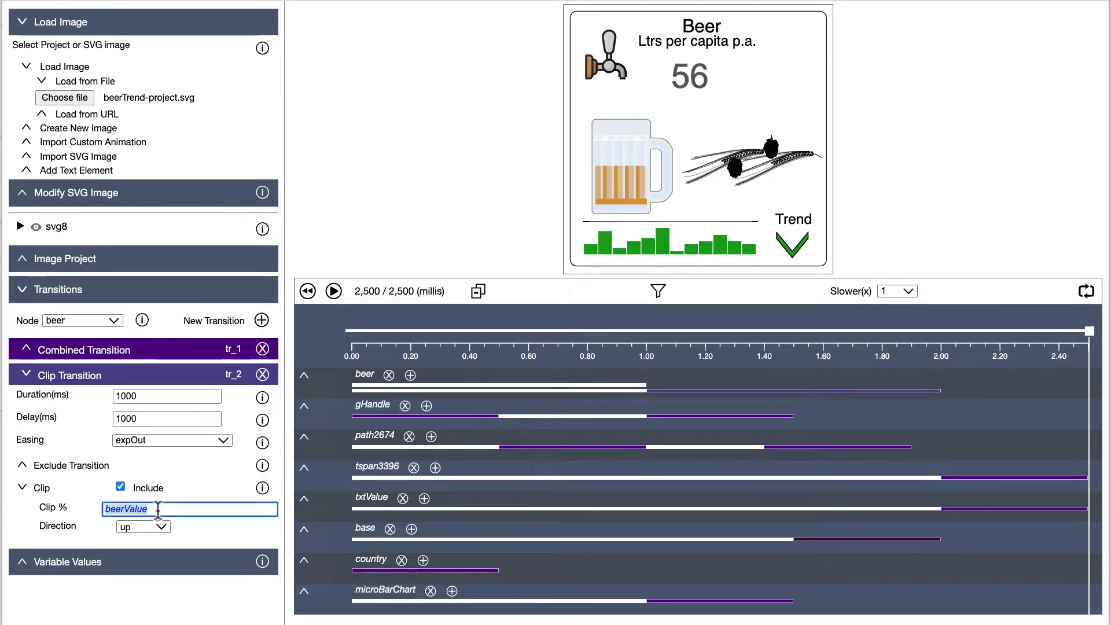
{"action": "left_click", "coordinate": [68, 562]}
{"action": "scroll", "coordinate": [139, 434], "scroll_direction": "down", "scroll_amount": 3}
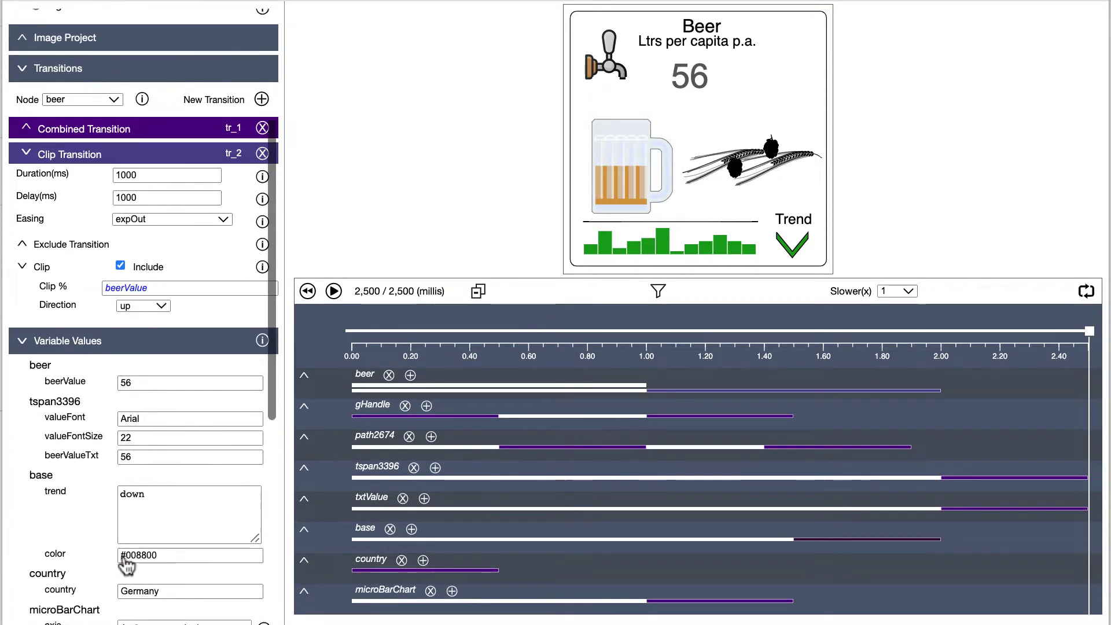
{"action": "double_click", "coordinate": [139, 328]}
{"action": "type", "text": "77"}
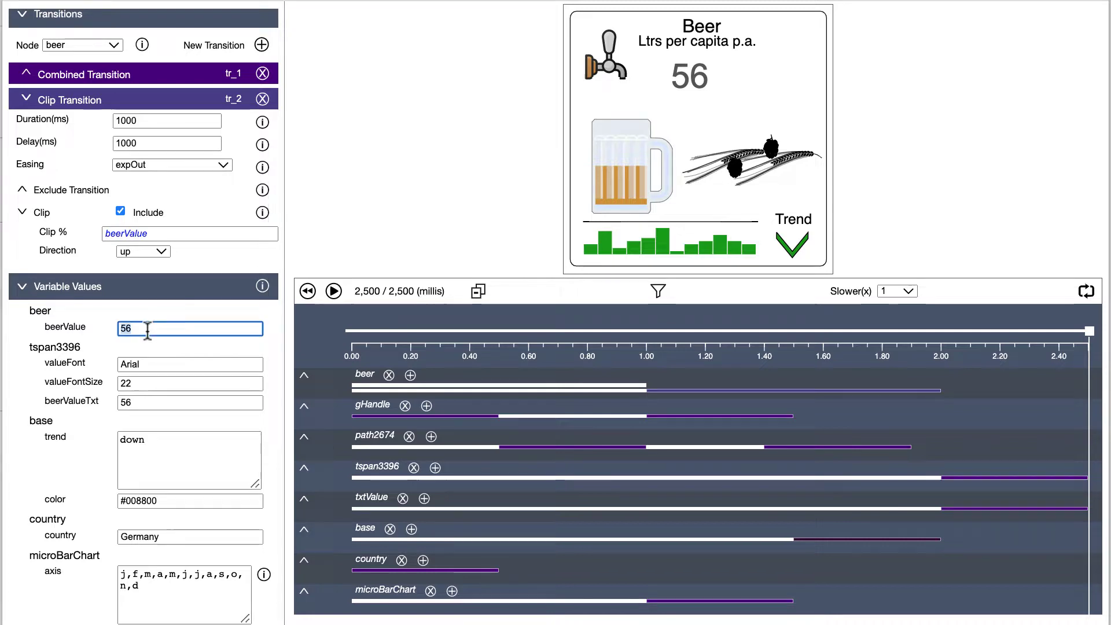
{"action": "double_click", "coordinate": [148, 402]}
{"action": "type", "text": "77"}
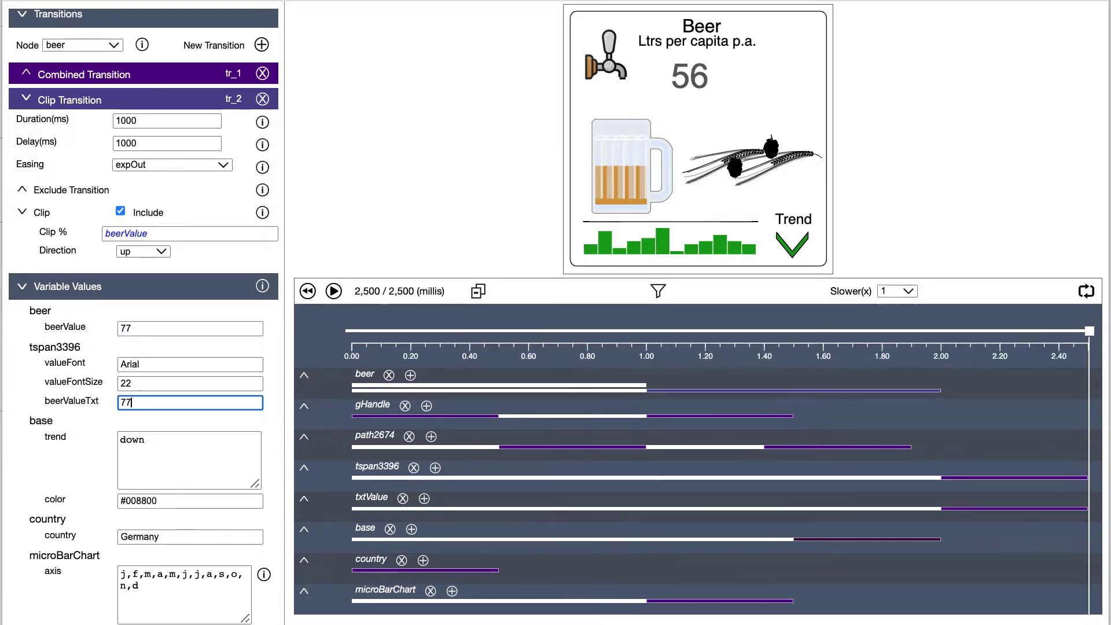
{"action": "left_click", "coordinate": [308, 291]}
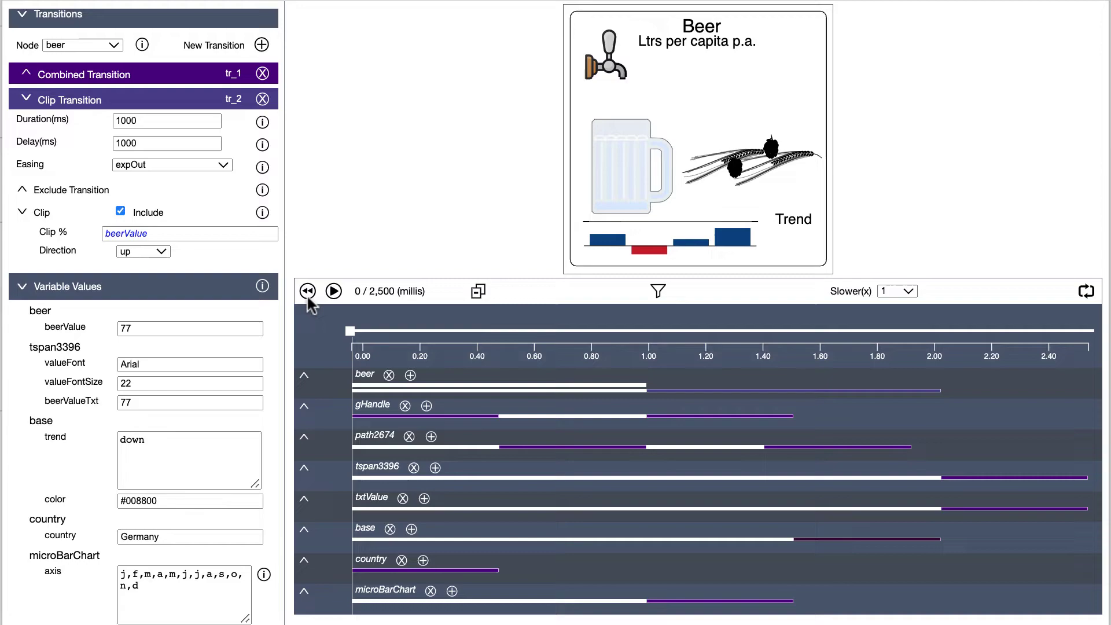
{"action": "left_click", "coordinate": [335, 291]}
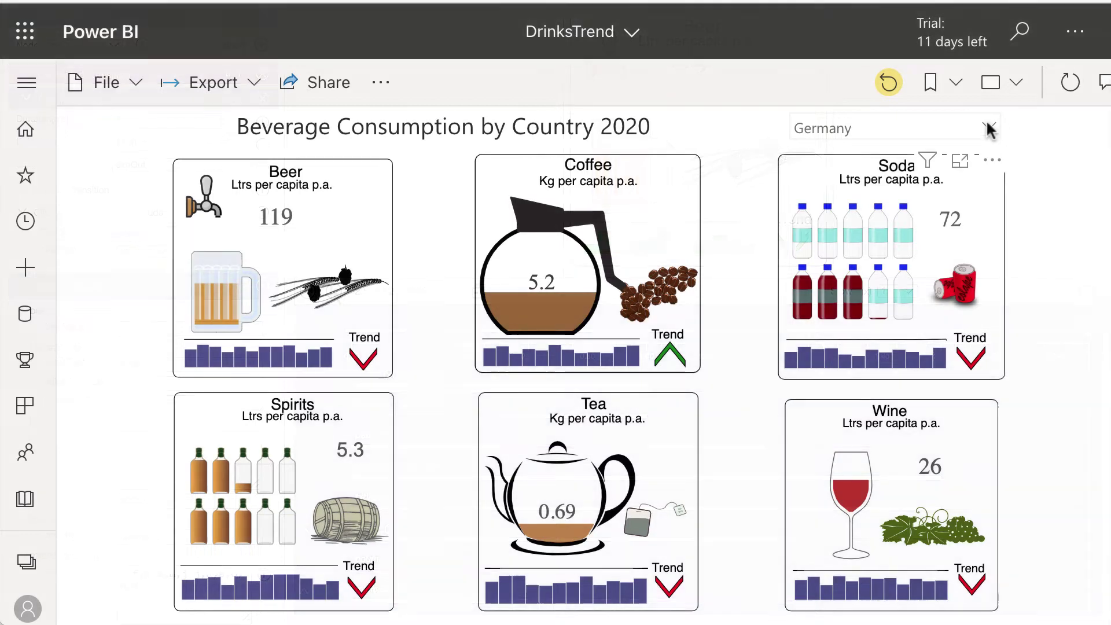
Step: Use the DrinksTrend country slicer to filter to Ireland, then to Finland
{"action": "left_click", "coordinate": [990, 129]}
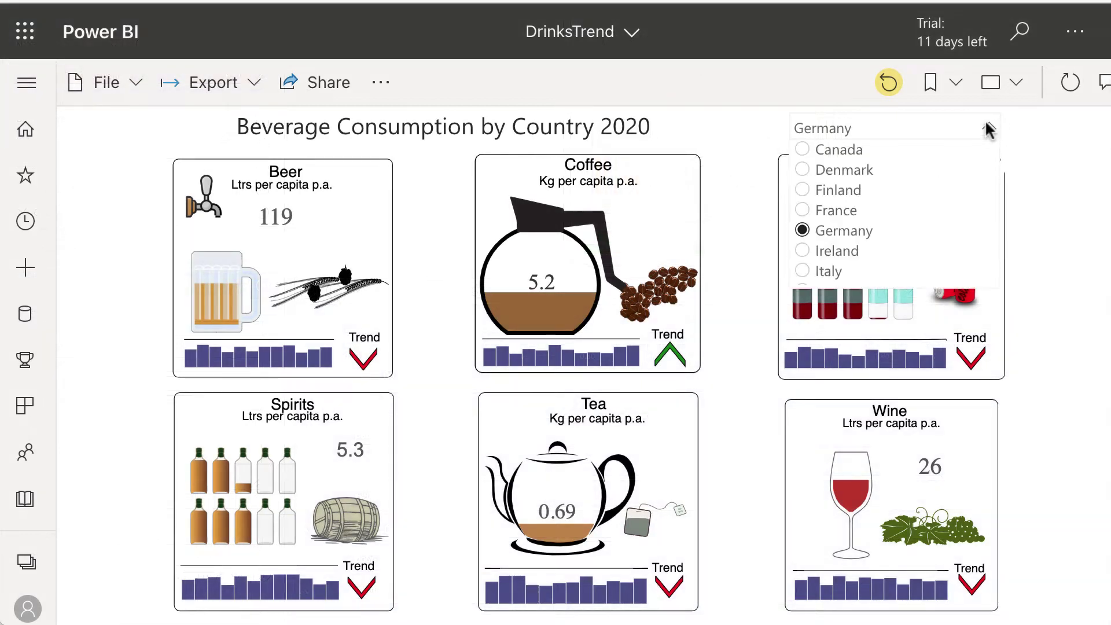
{"action": "left_click", "coordinate": [803, 251]}
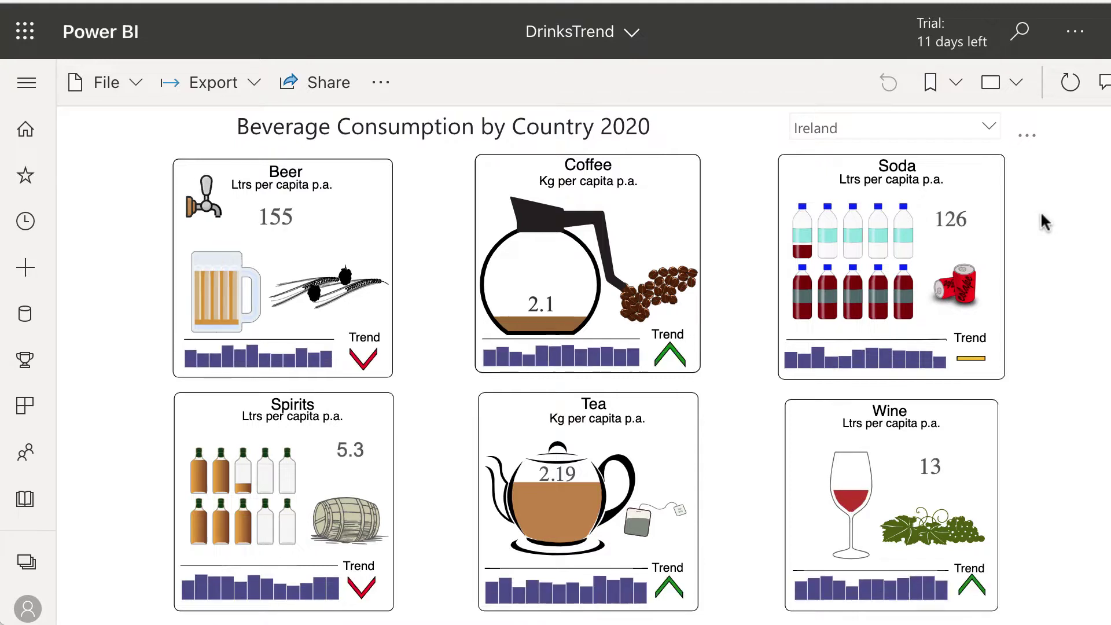
{"action": "left_click", "coordinate": [986, 130]}
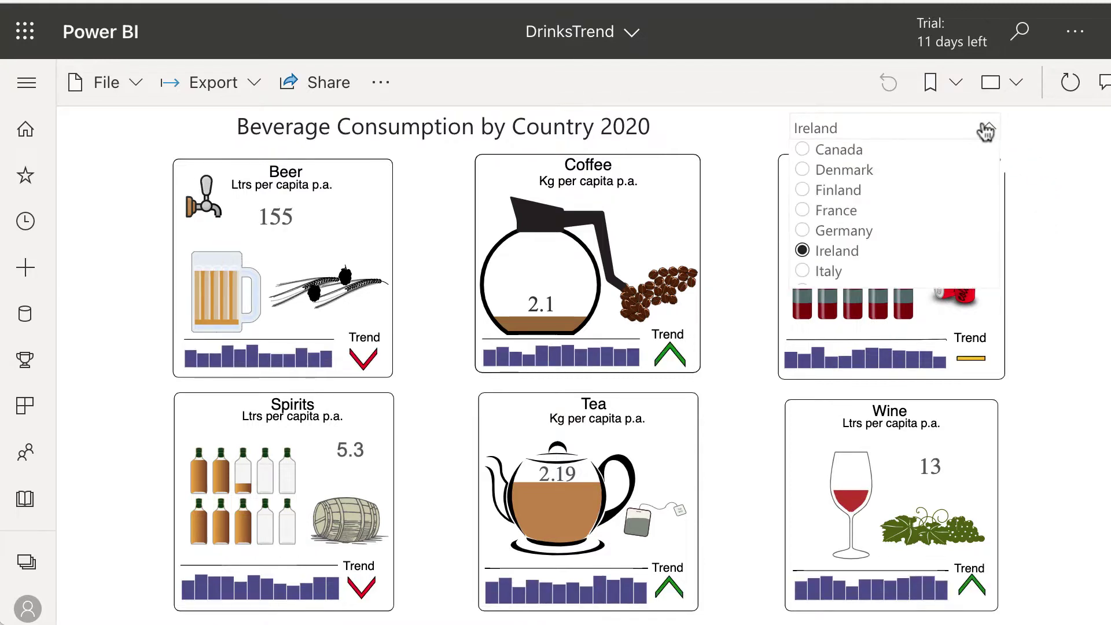
{"action": "left_click", "coordinate": [802, 190]}
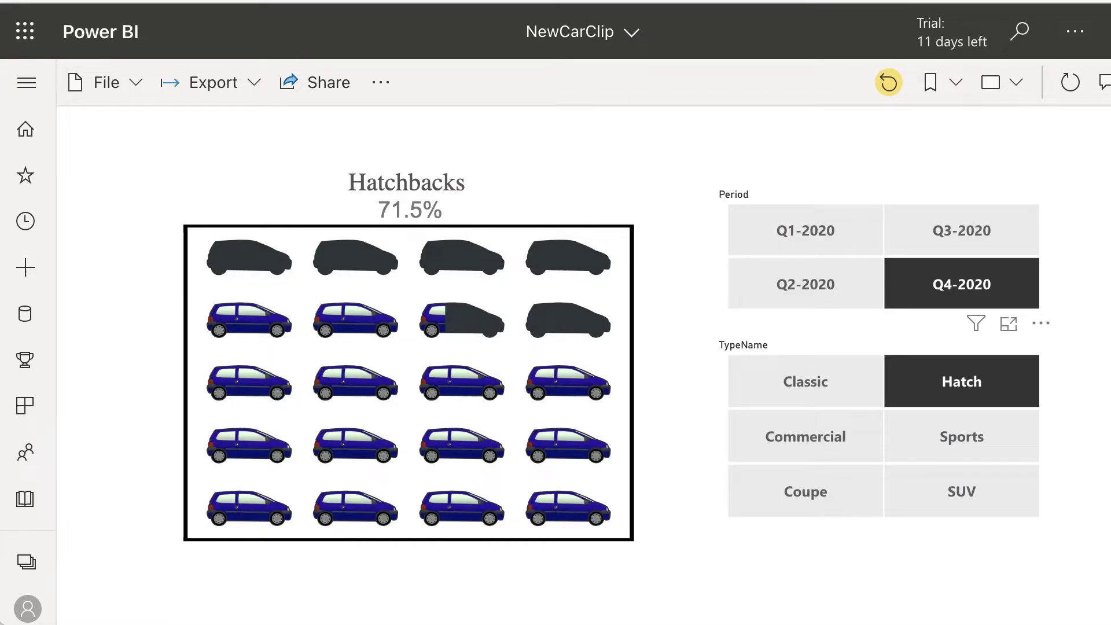
Step: Filter the car chart to the Sports and Coupe types for Q3-2020
{"action": "left_click", "coordinate": [962, 436]}
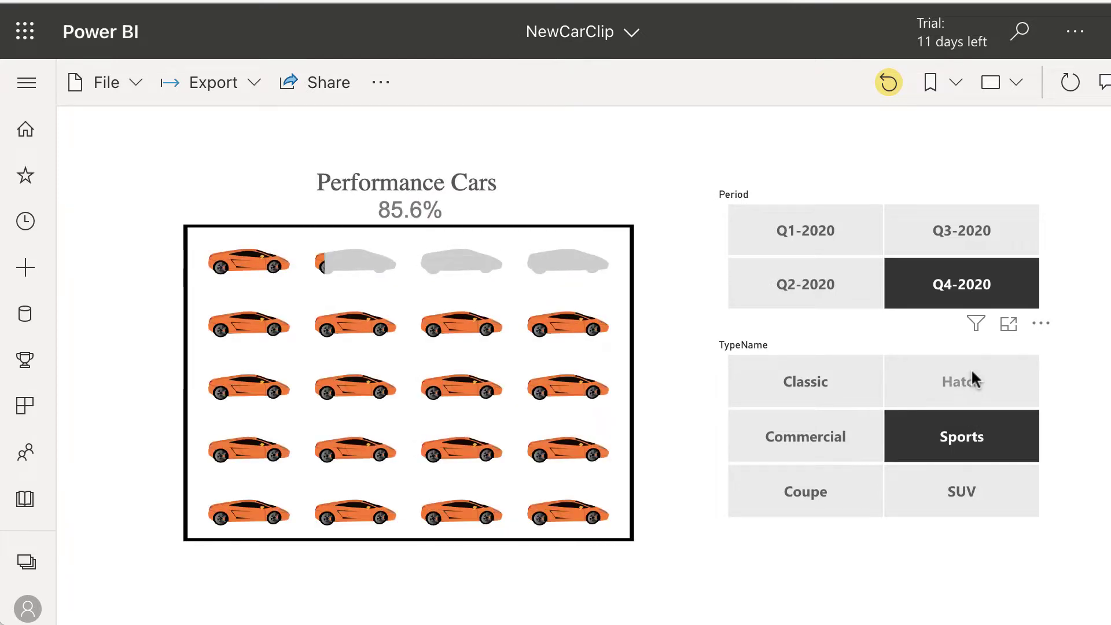
{"action": "left_click", "coordinate": [961, 230]}
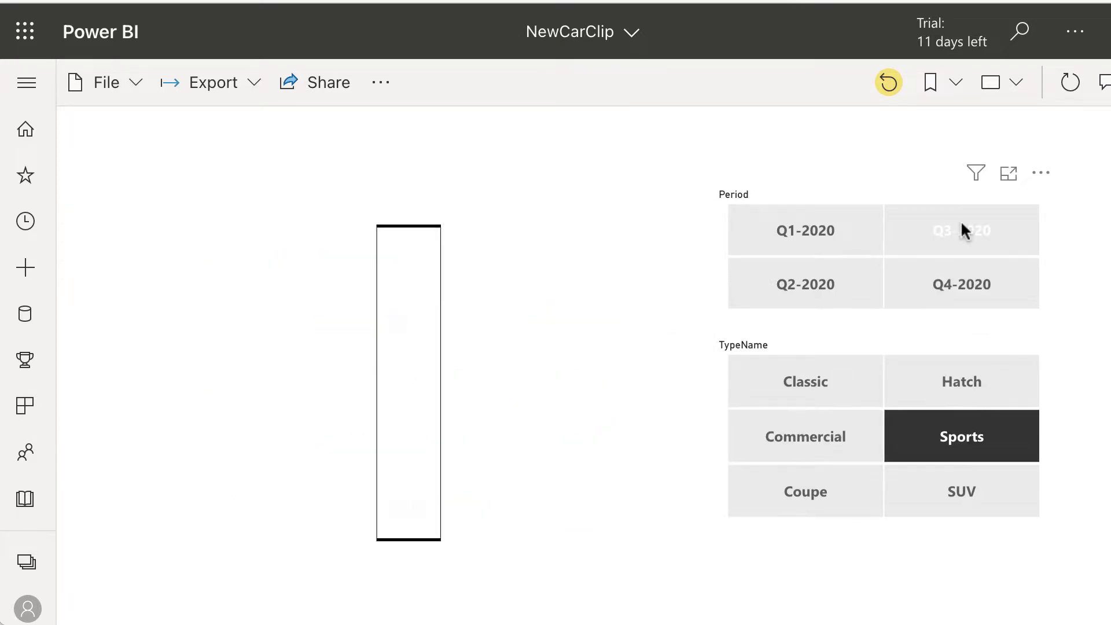
{"action": "left_click", "coordinate": [792, 497]}
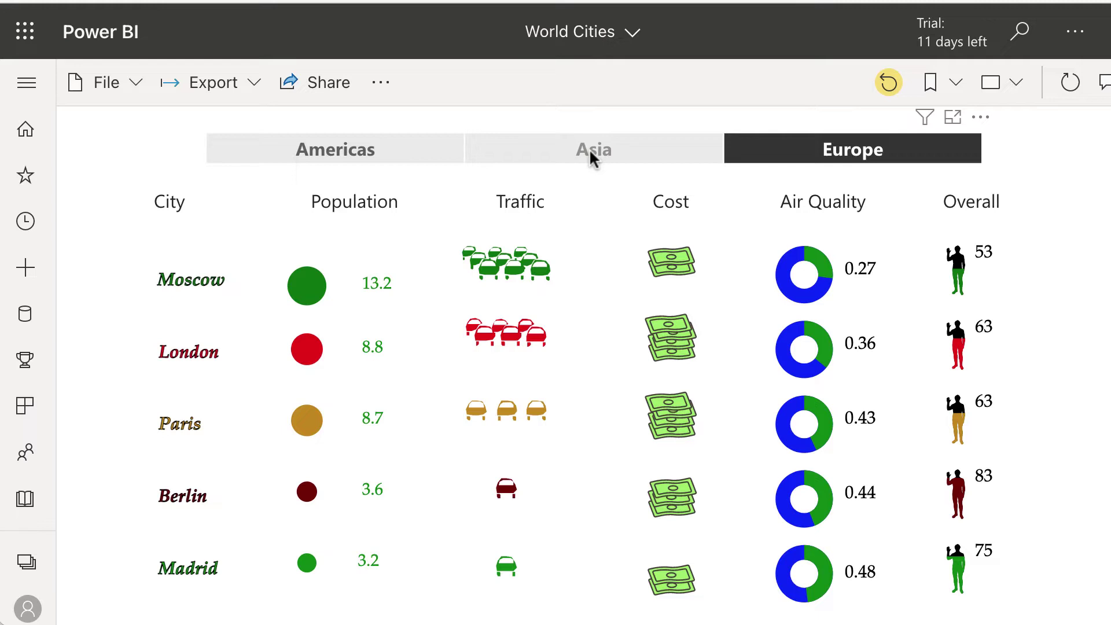
Step: Show Asian cities, then play the Olympic medals animation, pausing at 1984 and resuming
{"action": "left_click", "coordinate": [589, 148]}
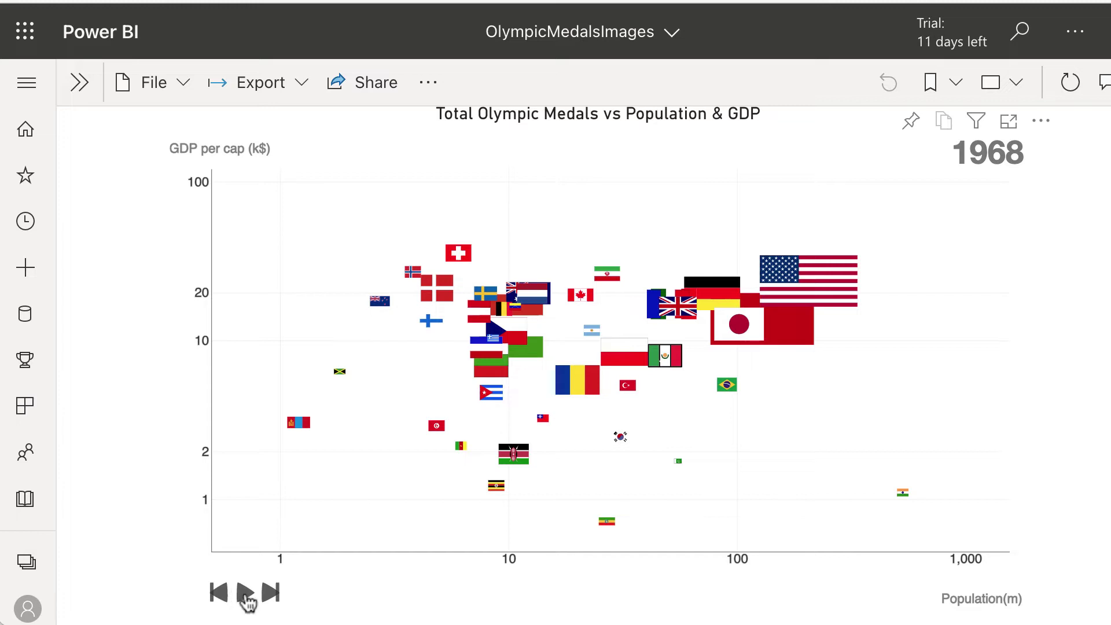
{"action": "left_click", "coordinate": [247, 596]}
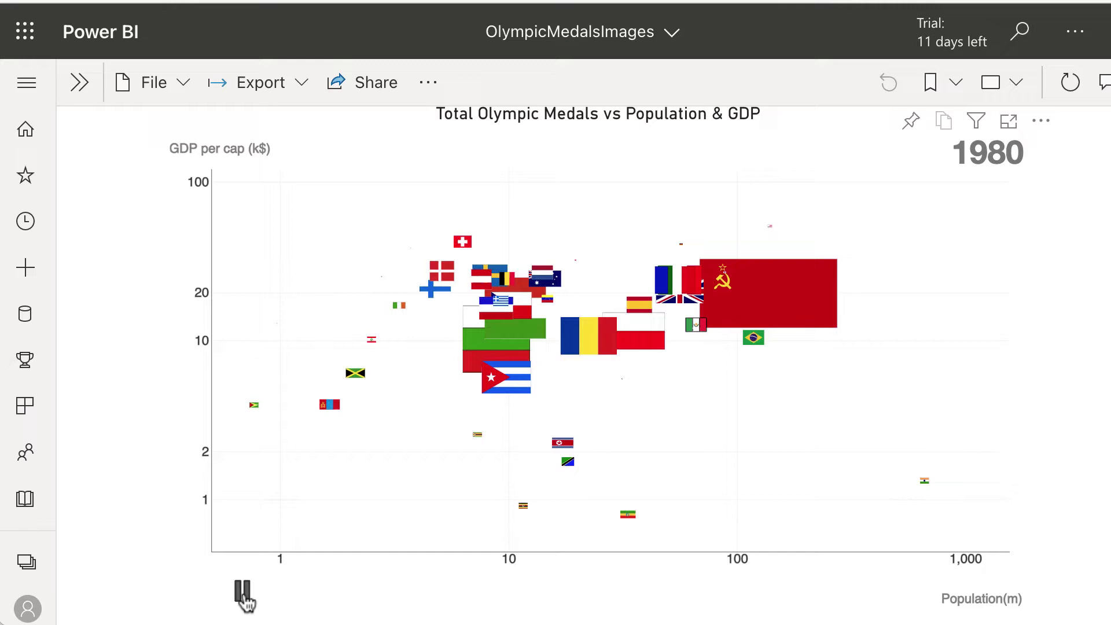
{"action": "left_click", "coordinate": [248, 596]}
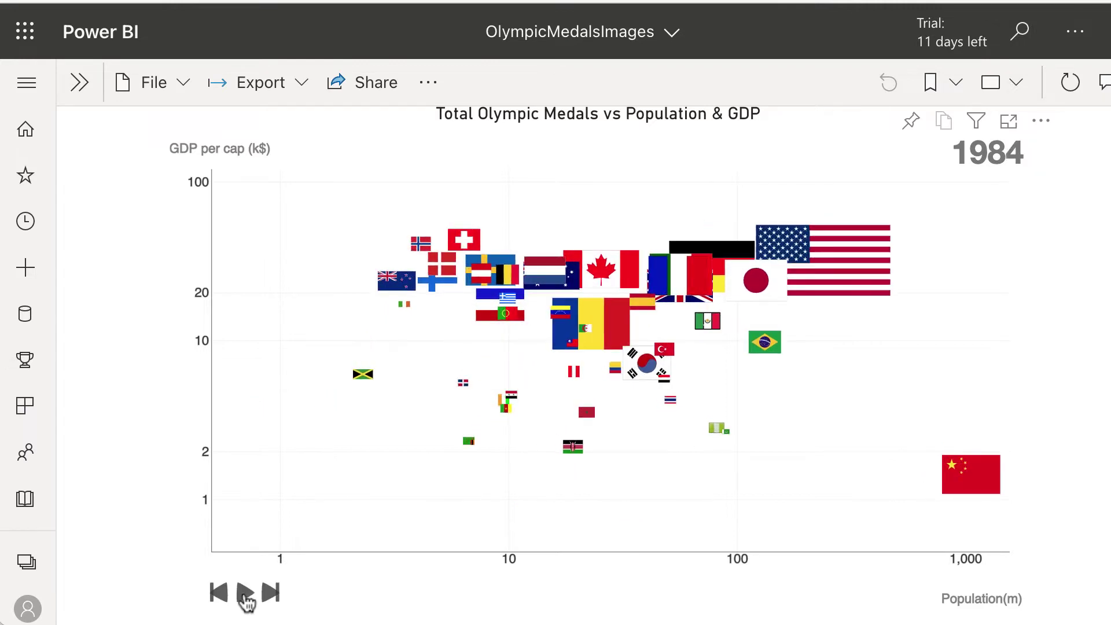
{"action": "left_click", "coordinate": [245, 594]}
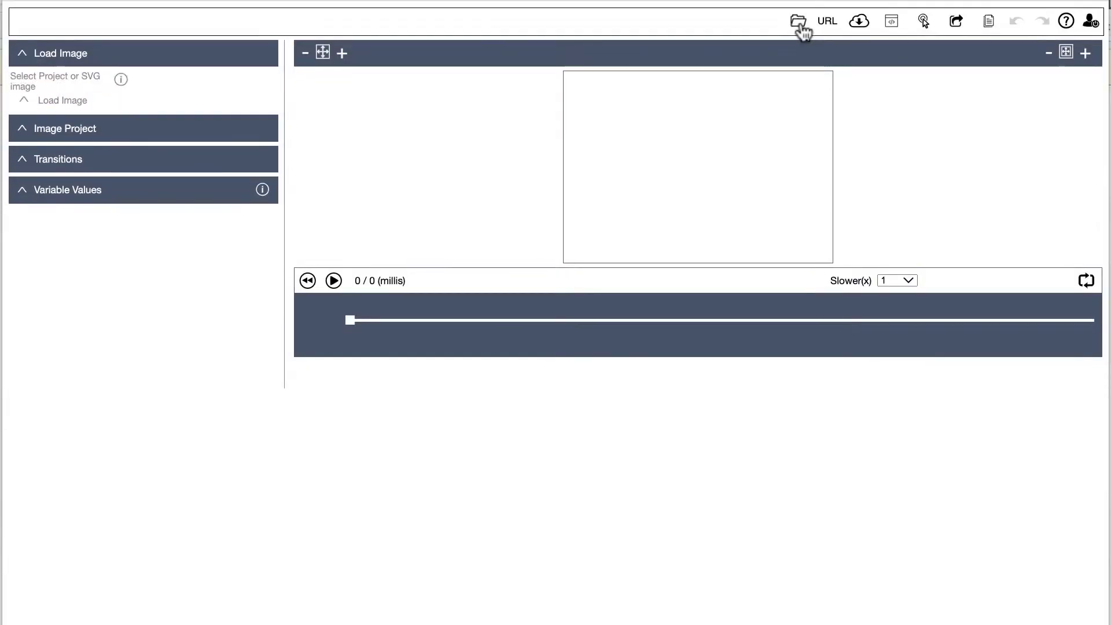
Step: Load beer-project.svg and play it through to the filled mug showing 86.4
{"action": "left_click", "coordinate": [798, 22]}
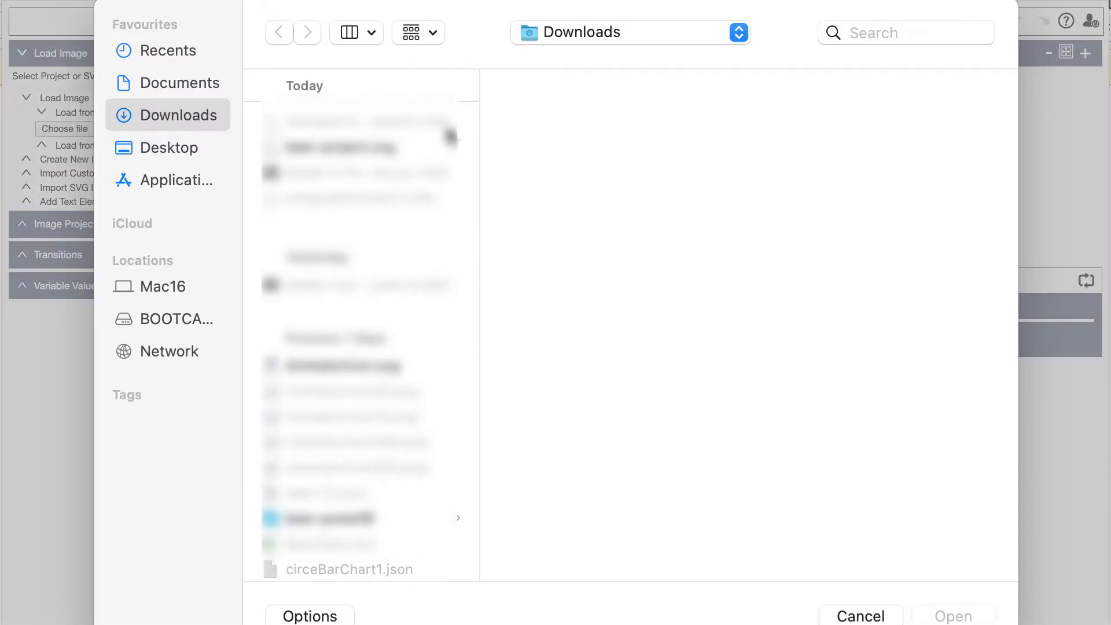
{"action": "double_click", "coordinate": [383, 149]}
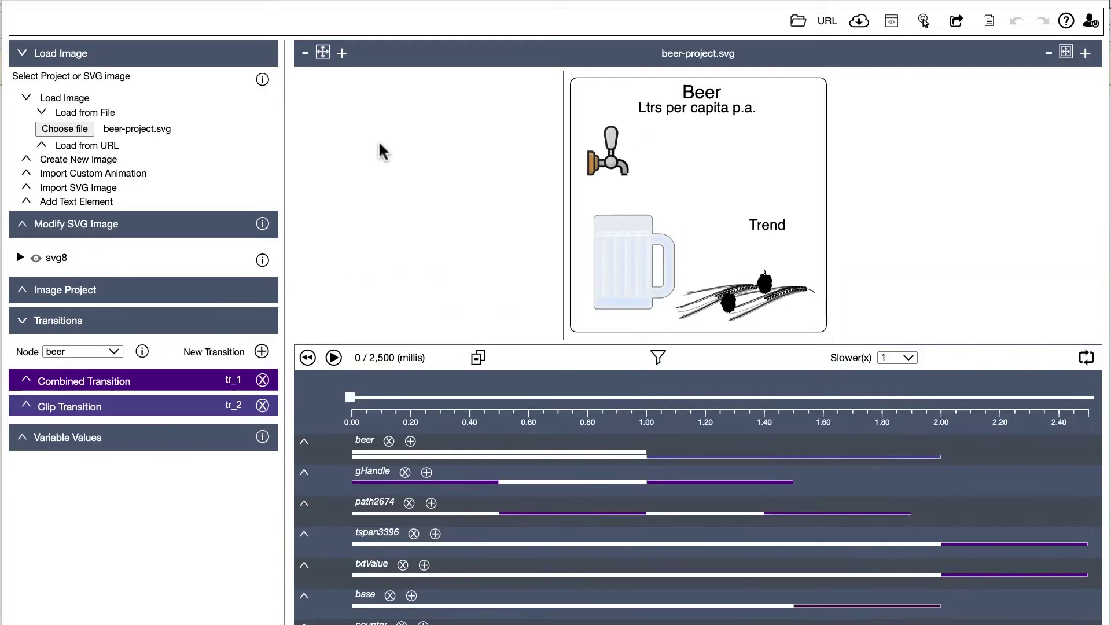
{"action": "left_click", "coordinate": [335, 358]}
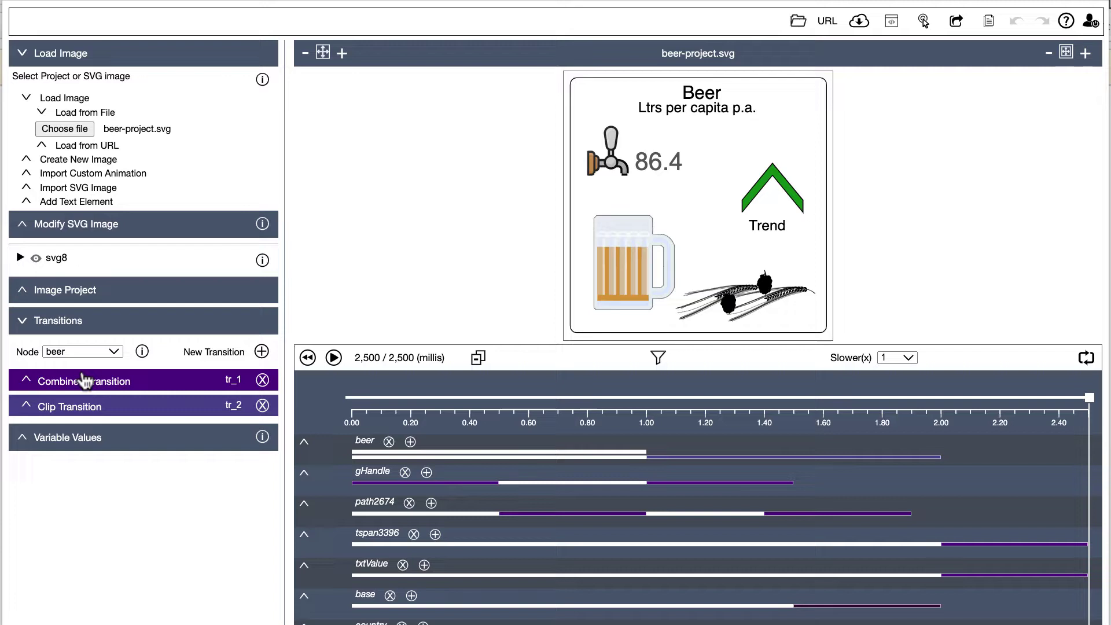
Step: Inspect the beerValue clip settings and the tspan3396 text node's attribute settings
{"action": "left_click", "coordinate": [69, 406]}
{"action": "scroll", "coordinate": [87, 434], "scroll_direction": "down", "scroll_amount": 1}
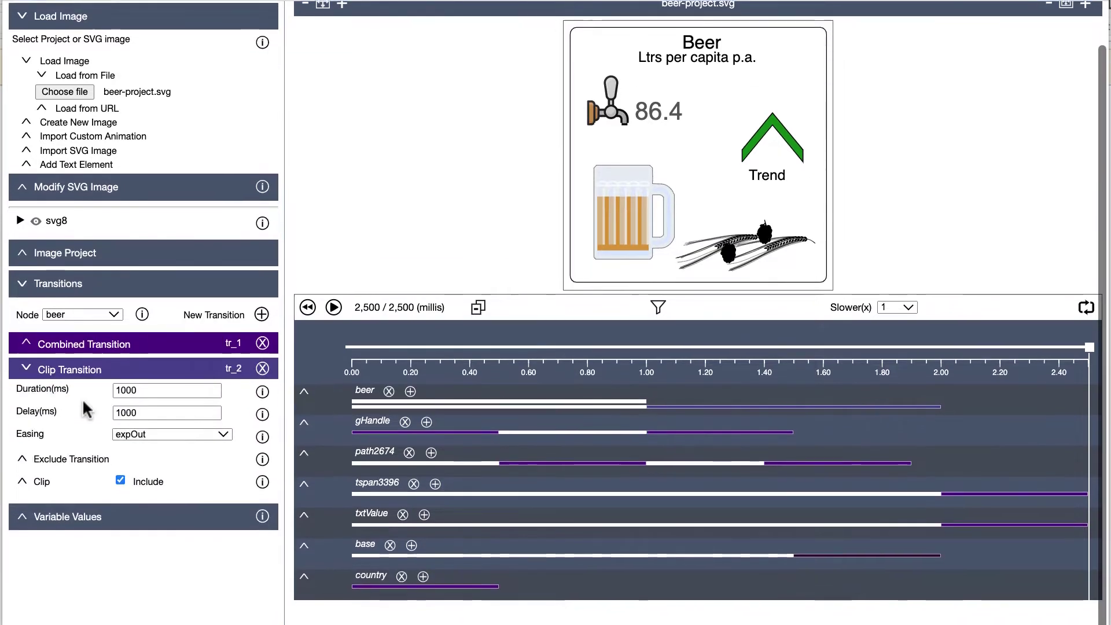
{"action": "left_click", "coordinate": [42, 487]}
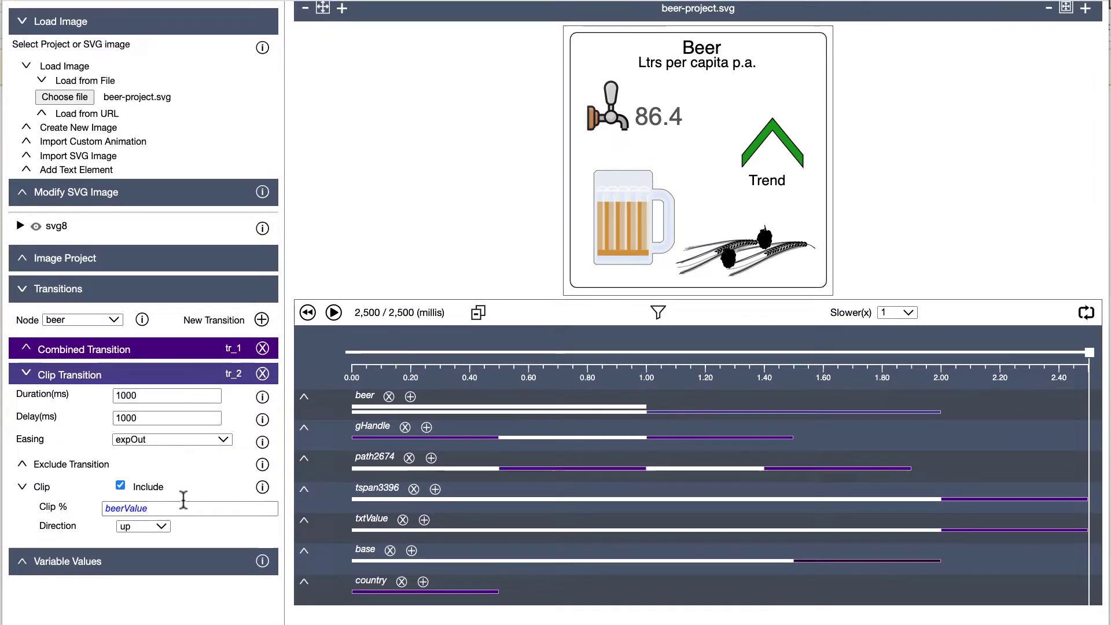
{"action": "left_click", "coordinate": [180, 510]}
{"action": "left_click", "coordinate": [82, 320]}
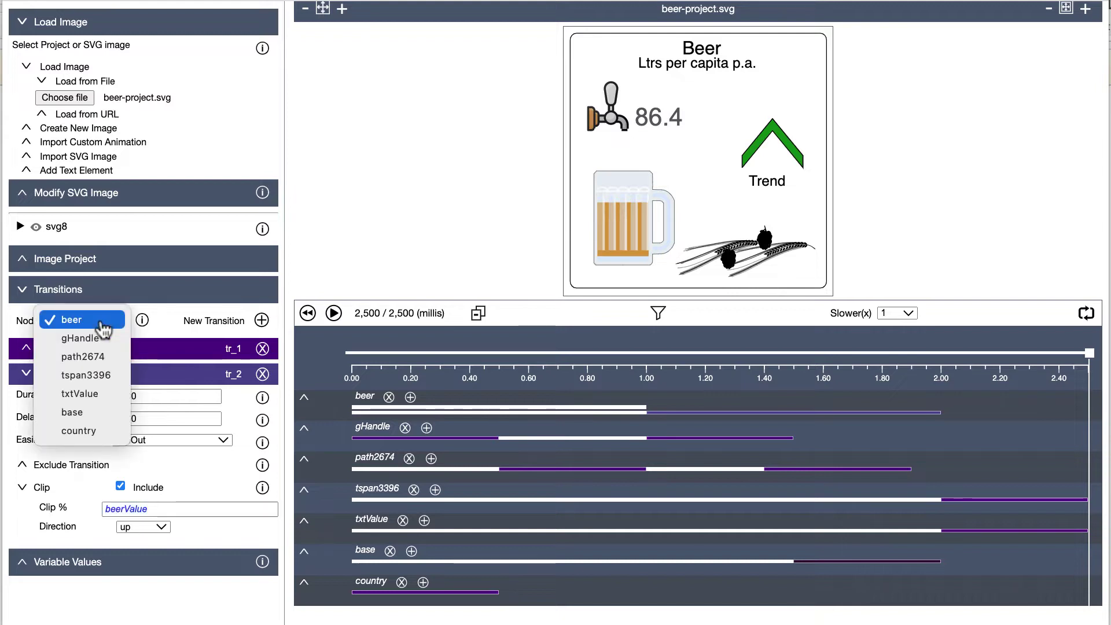
{"action": "left_click", "coordinate": [88, 375]}
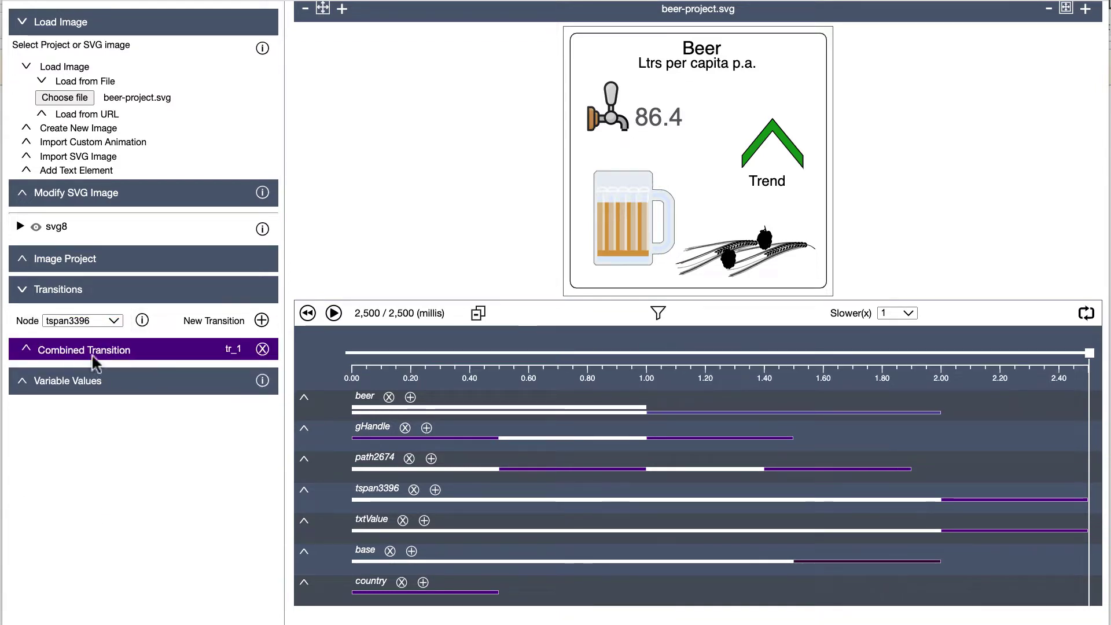
{"action": "left_click", "coordinate": [84, 350]}
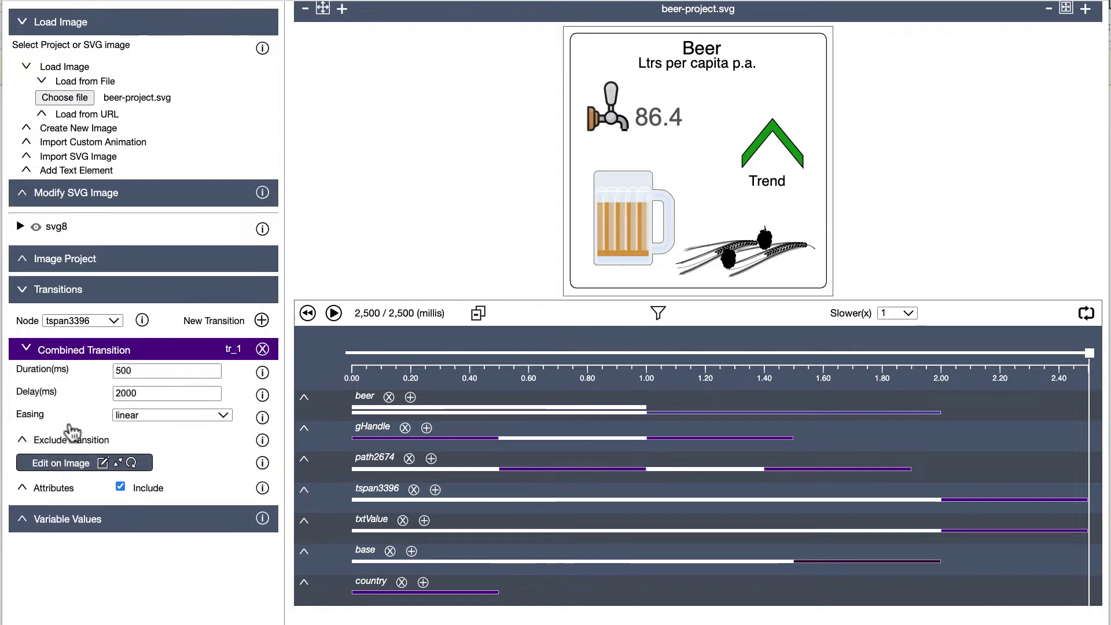
{"action": "left_click", "coordinate": [55, 486]}
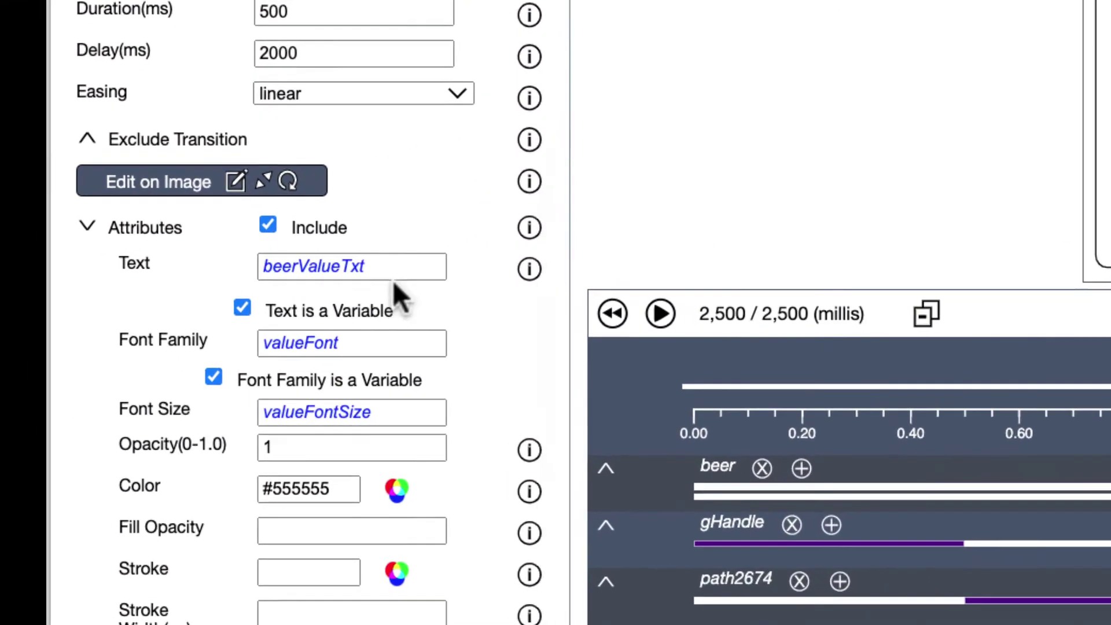
Step: Review the beerValueTxt and font variables, then enter test values 67 and 68
{"action": "double_click", "coordinate": [191, 406]}
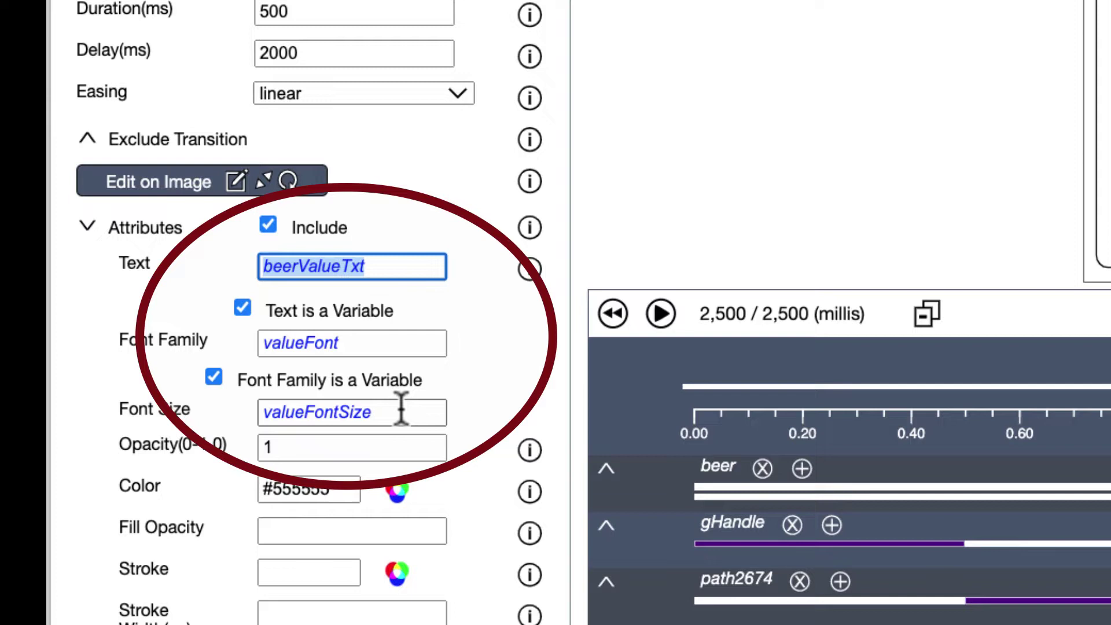
{"action": "double_click", "coordinate": [401, 411]}
{"action": "double_click", "coordinate": [389, 345]}
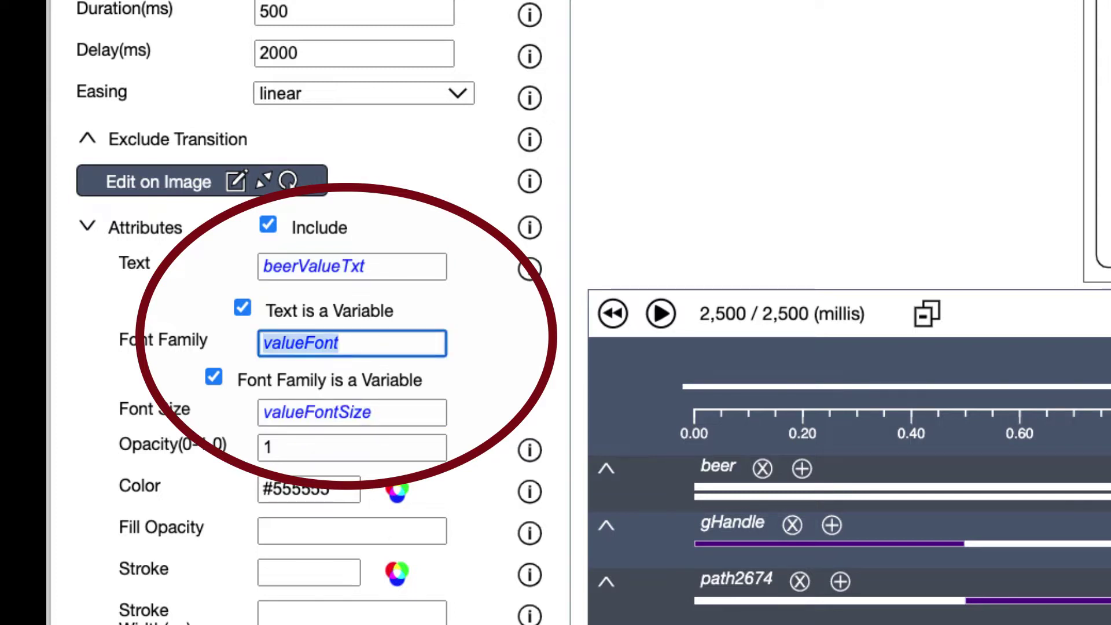
{"action": "scroll", "coordinate": [347, 347], "scroll_direction": "down", "scroll_amount": 5}
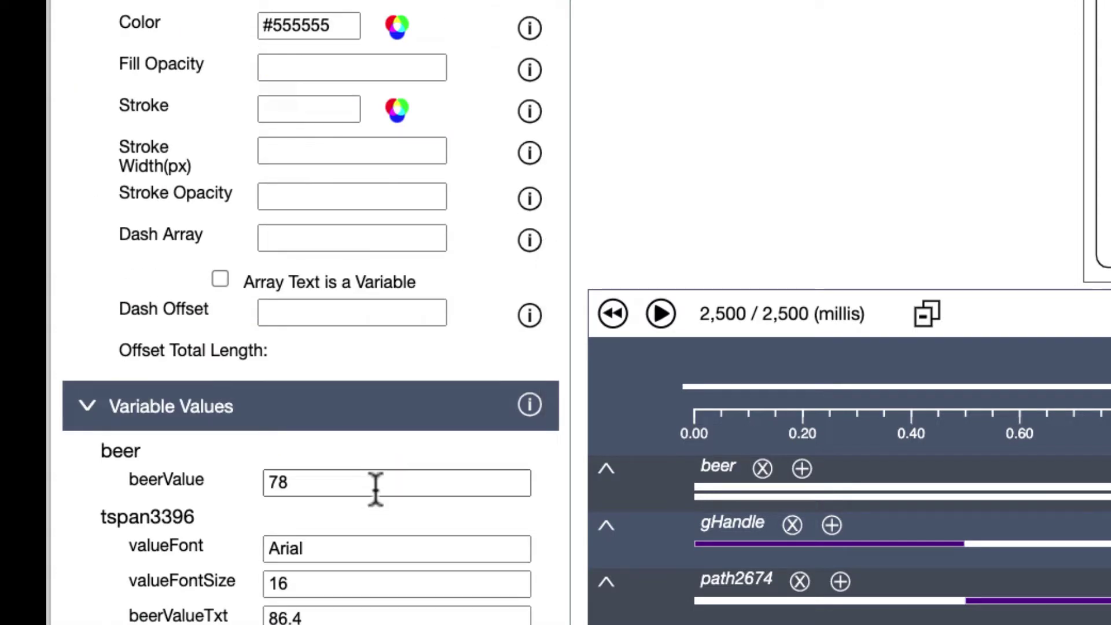
{"action": "left_click", "coordinate": [346, 483]}
{"action": "type", "text": "67"}
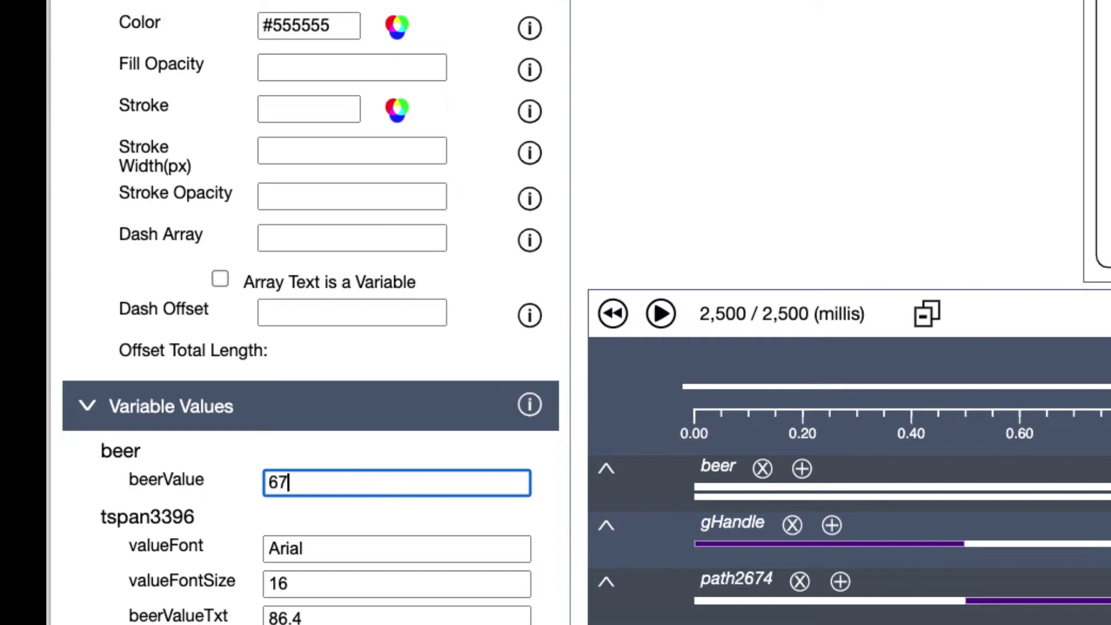
{"action": "double_click", "coordinate": [313, 617]}
{"action": "type", "text": "68"}
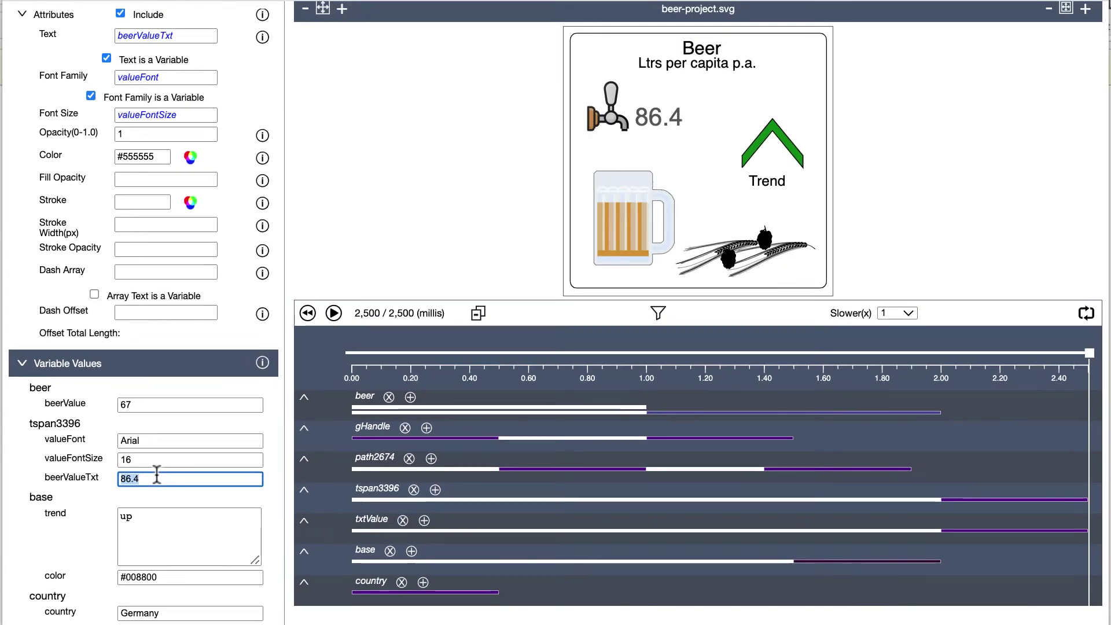
Step: Replay the animation to the mug showing 68 and return to the Export Files options
{"action": "left_click", "coordinate": [334, 314]}
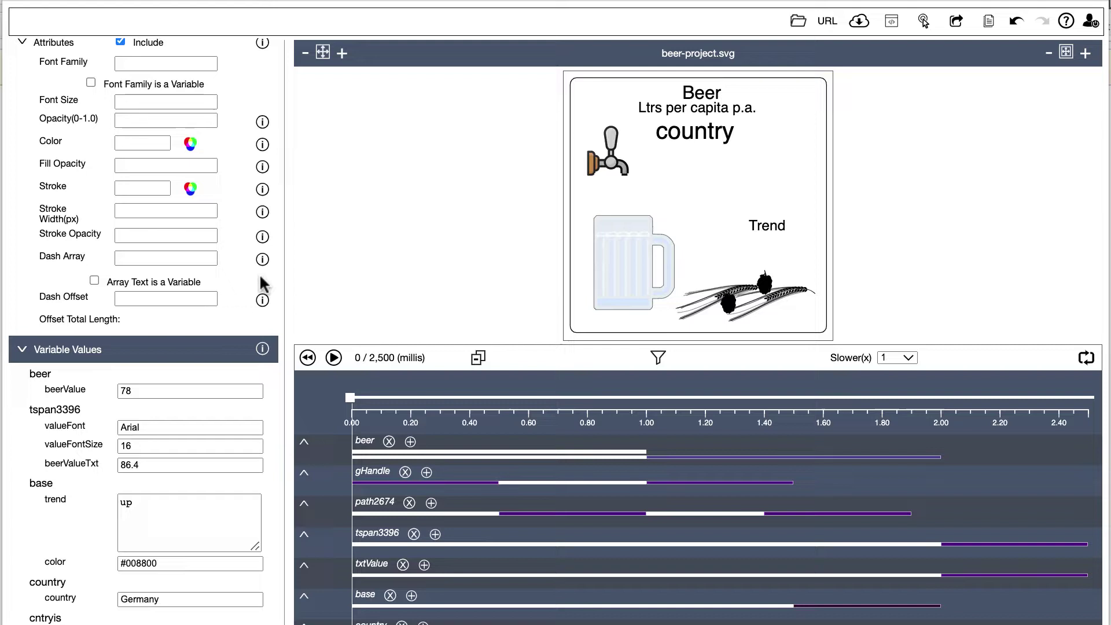
{"action": "scroll", "coordinate": [241, 269], "scroll_direction": "up", "scroll_amount": 4}
{"action": "scroll", "coordinate": [240, 269], "scroll_direction": "up", "scroll_amount": 4}
{"action": "scroll", "coordinate": [240, 270], "scroll_direction": "up", "scroll_amount": 4}
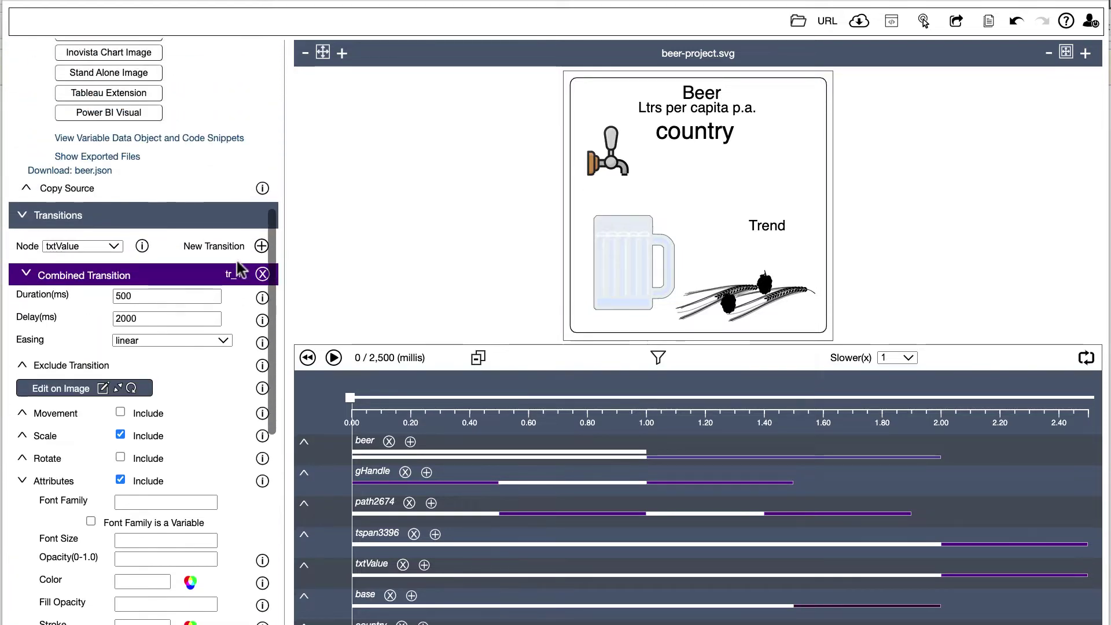
{"action": "scroll", "coordinate": [241, 269], "scroll_direction": "up", "scroll_amount": 3}
{"action": "scroll", "coordinate": [241, 270], "scroll_direction": "up", "scroll_amount": 3}
{"action": "scroll", "coordinate": [241, 269], "scroll_direction": "up", "scroll_amount": 2}
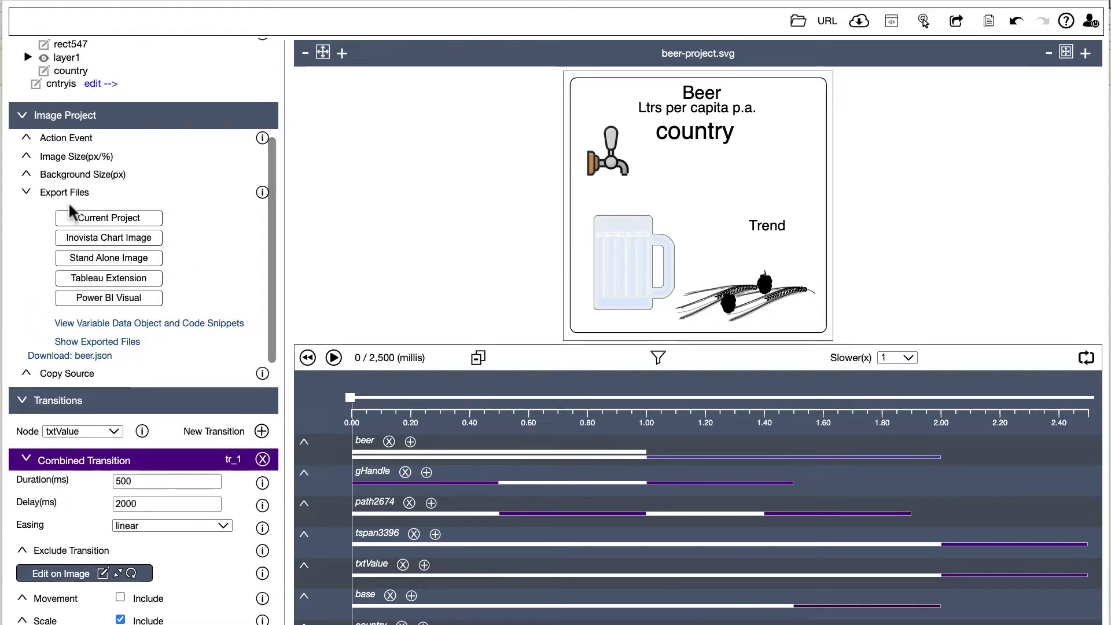
{"action": "left_click", "coordinate": [52, 193]}
{"action": "left_click", "coordinate": [53, 193]}
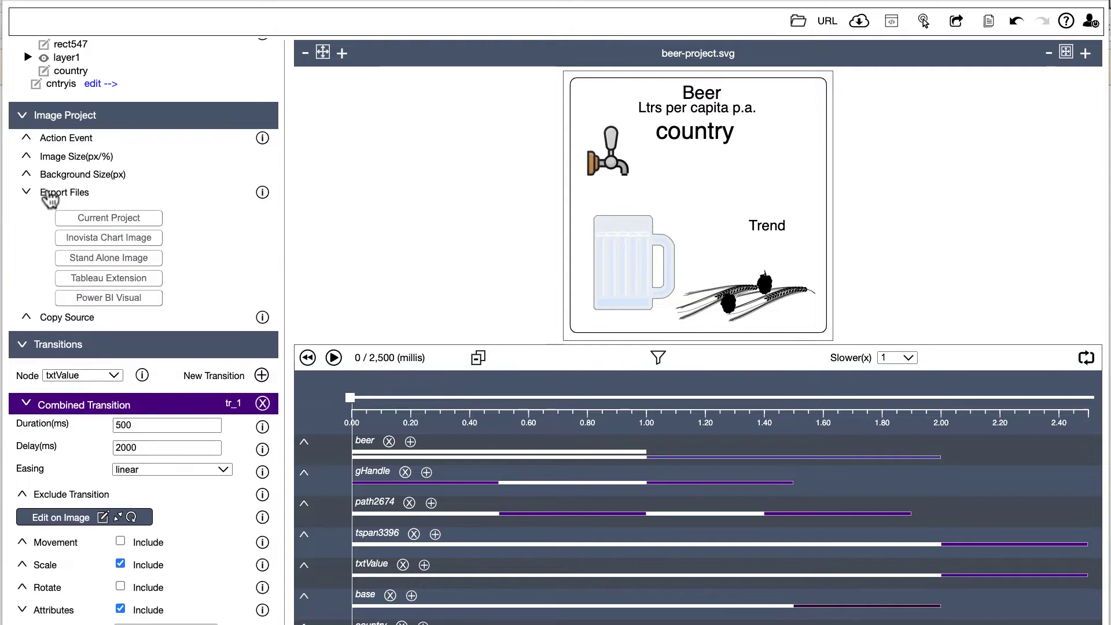
Step: Open Create Power BI Visual from Export Files to see each variable's data or property source
{"action": "left_click", "coordinate": [118, 299]}
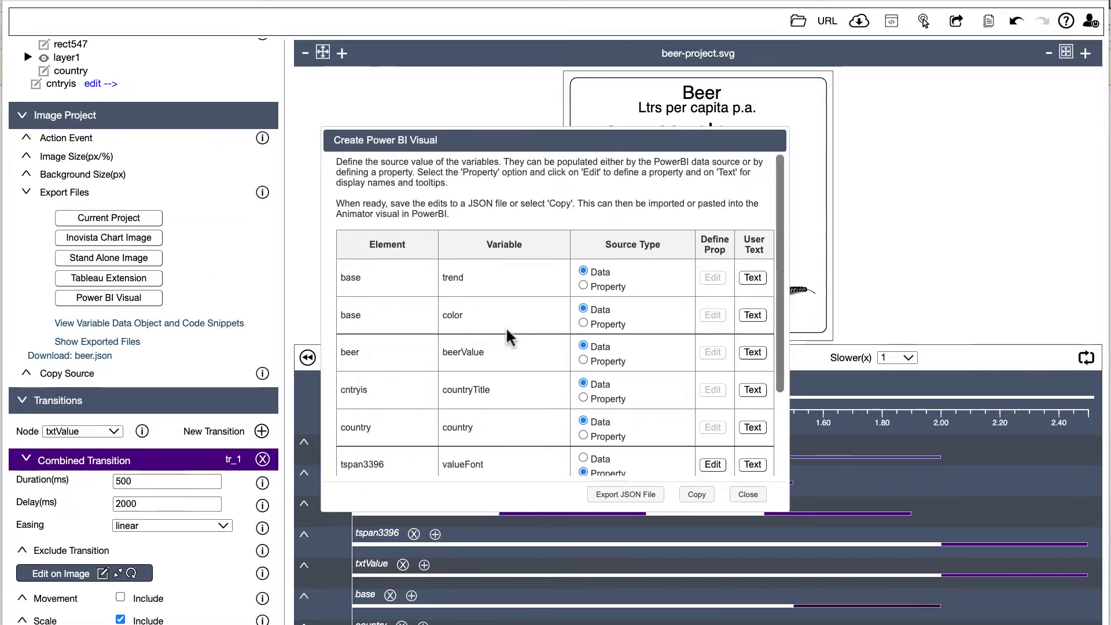
{"action": "scroll", "coordinate": [507, 326], "scroll_direction": "down", "scroll_amount": 4}
{"action": "scroll", "coordinate": [506, 327], "scroll_direction": "down", "scroll_amount": 3}
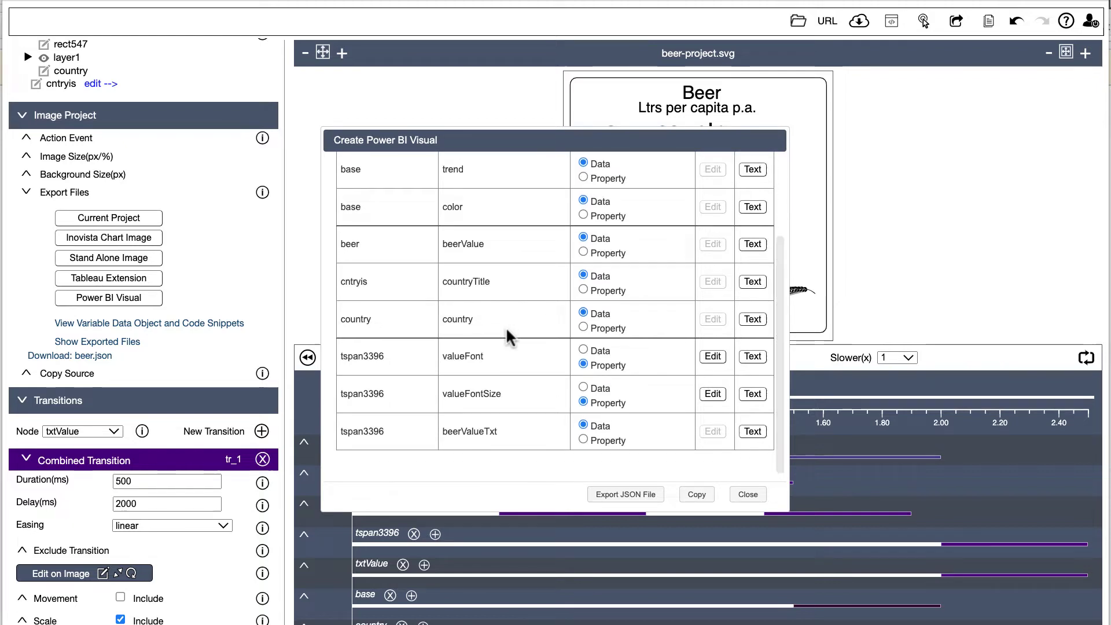
{"action": "scroll", "coordinate": [507, 326], "scroll_direction": "up", "scroll_amount": 1}
{"action": "scroll", "coordinate": [505, 327], "scroll_direction": "up", "scroll_amount": 1}
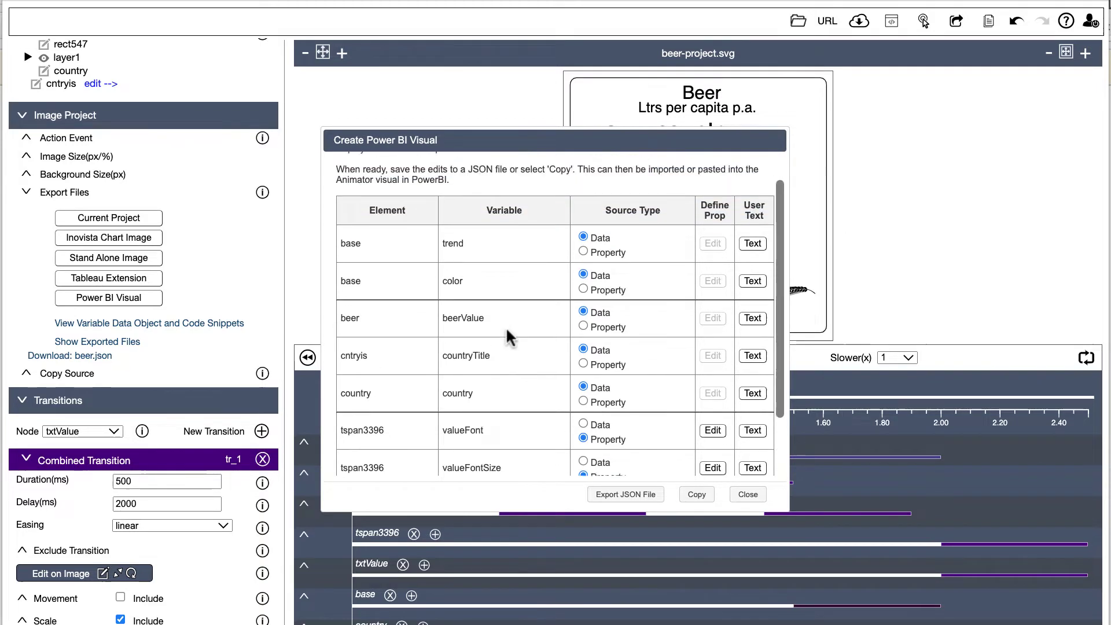
{"action": "scroll", "coordinate": [507, 327], "scroll_direction": "up", "scroll_amount": 3}
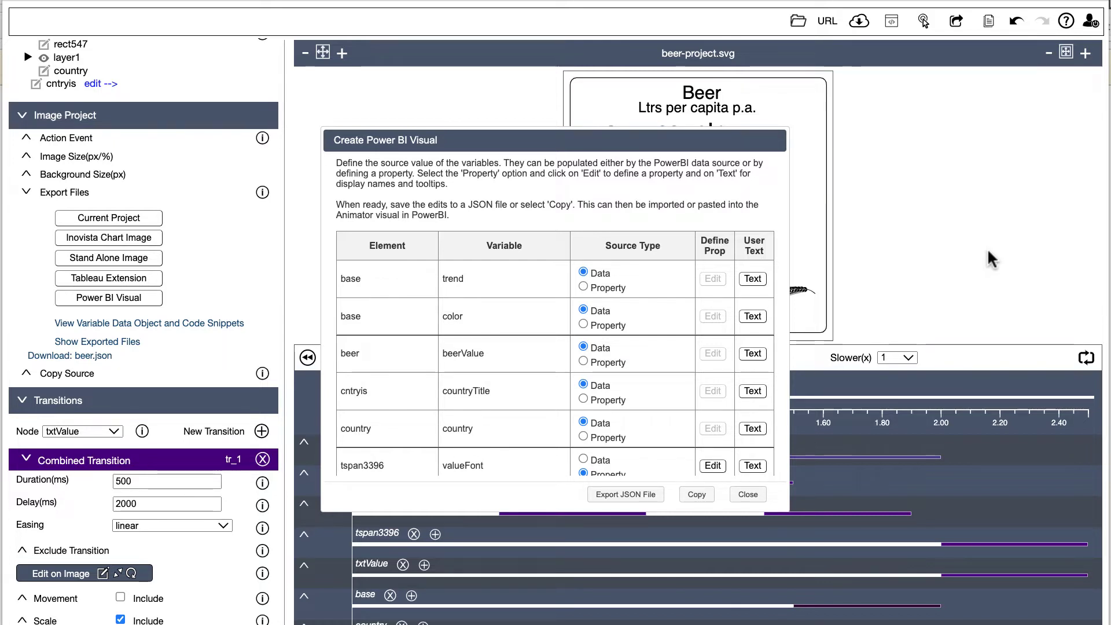
{"action": "scroll", "coordinate": [652, 360], "scroll_direction": "down", "scroll_amount": 3}
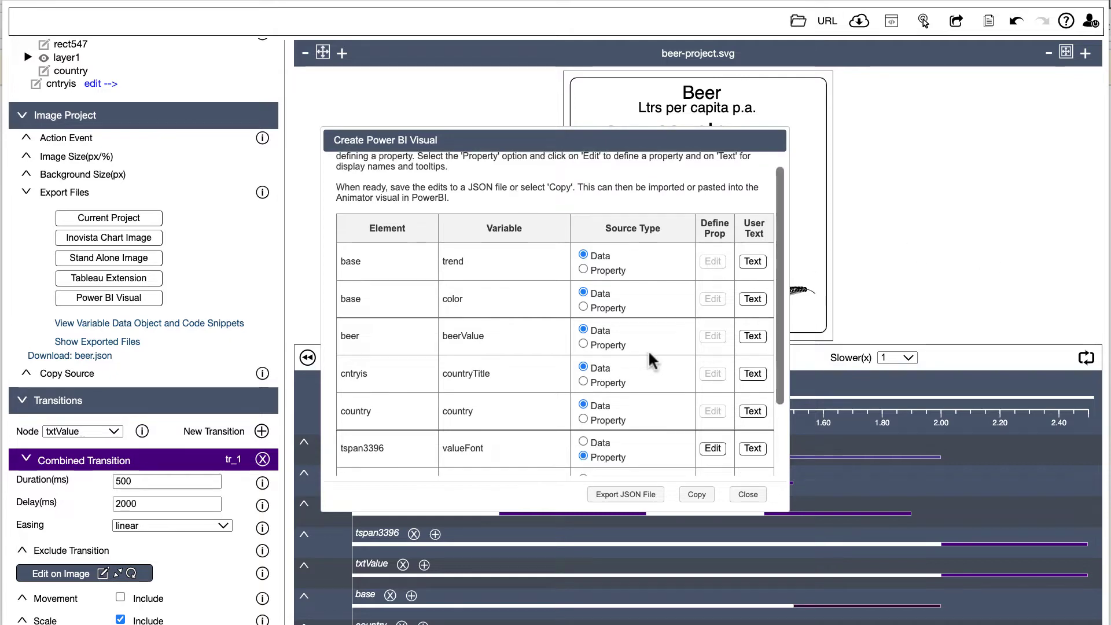
{"action": "scroll", "coordinate": [648, 350], "scroll_direction": "down", "scroll_amount": 2}
{"action": "scroll", "coordinate": [648, 350], "scroll_direction": "up", "scroll_amount": 2}
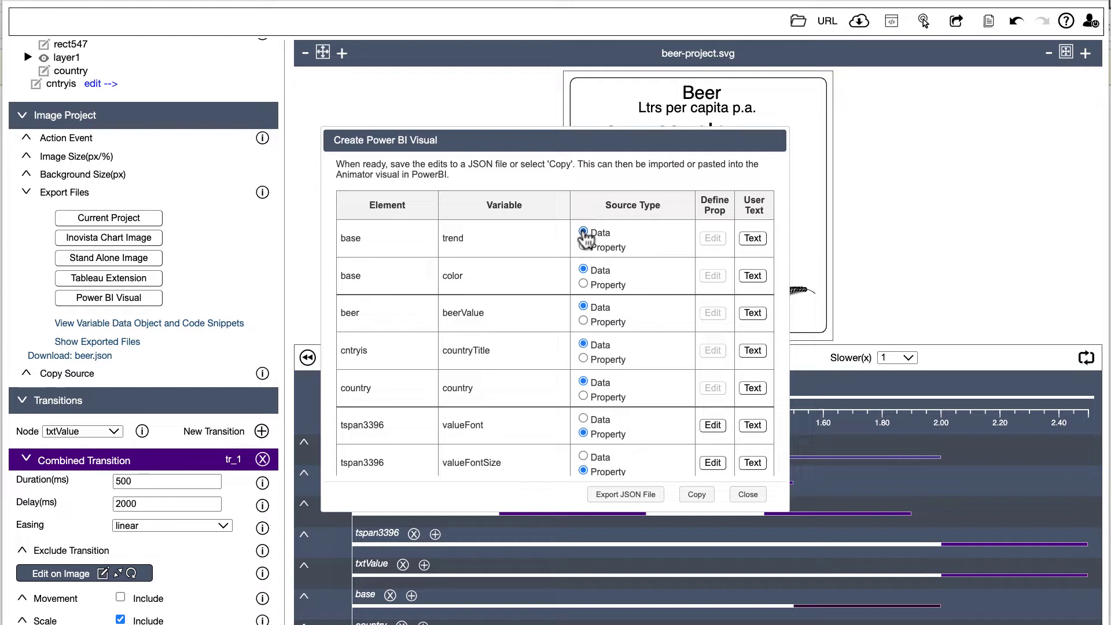
{"action": "scroll", "coordinate": [614, 309], "scroll_direction": "down", "scroll_amount": 3}
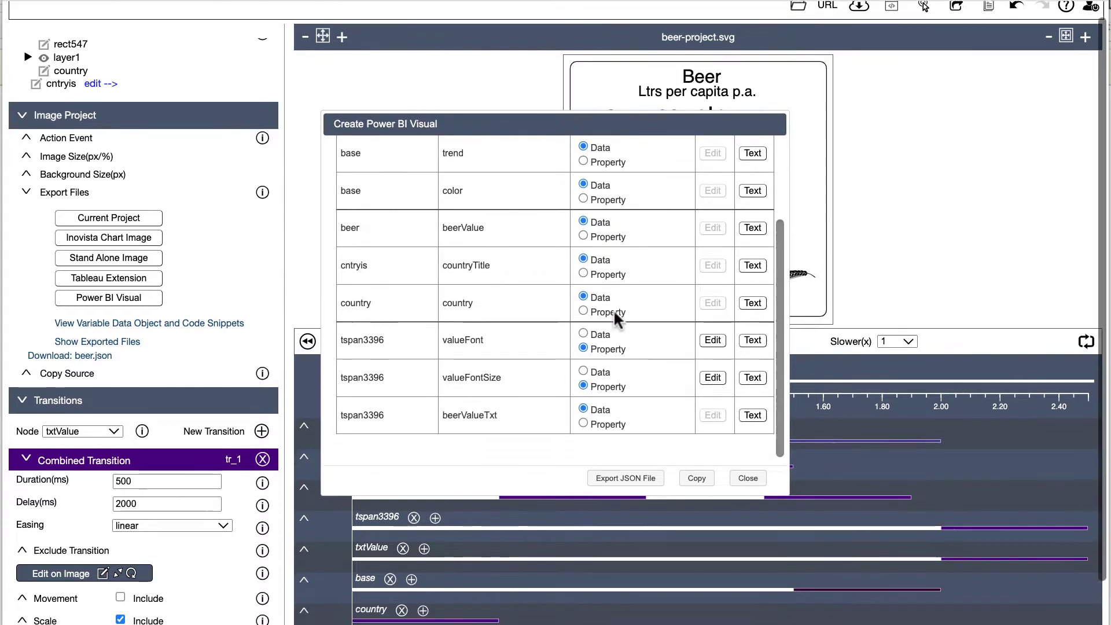
{"action": "scroll", "coordinate": [614, 309], "scroll_direction": "down", "scroll_amount": 2}
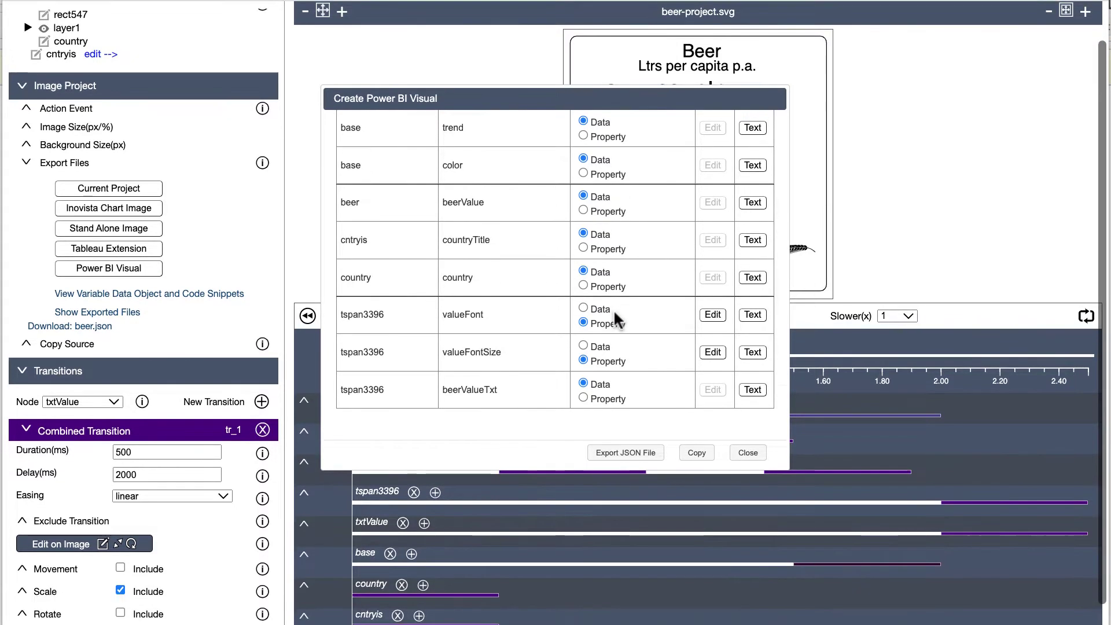
{"action": "left_click", "coordinate": [584, 323]}
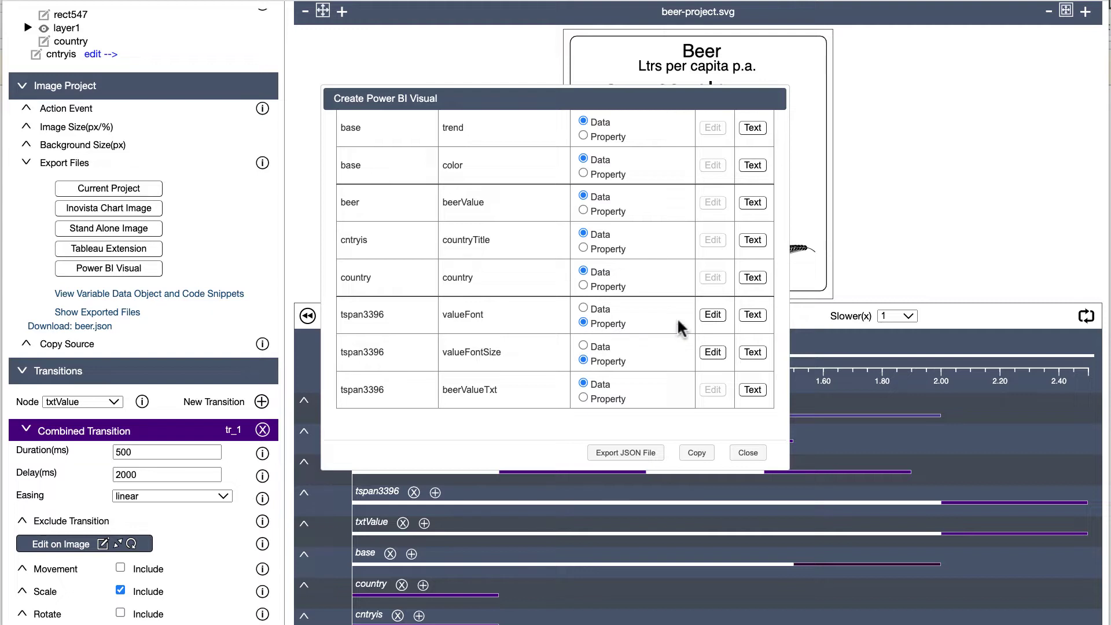
{"action": "left_click", "coordinate": [711, 314]}
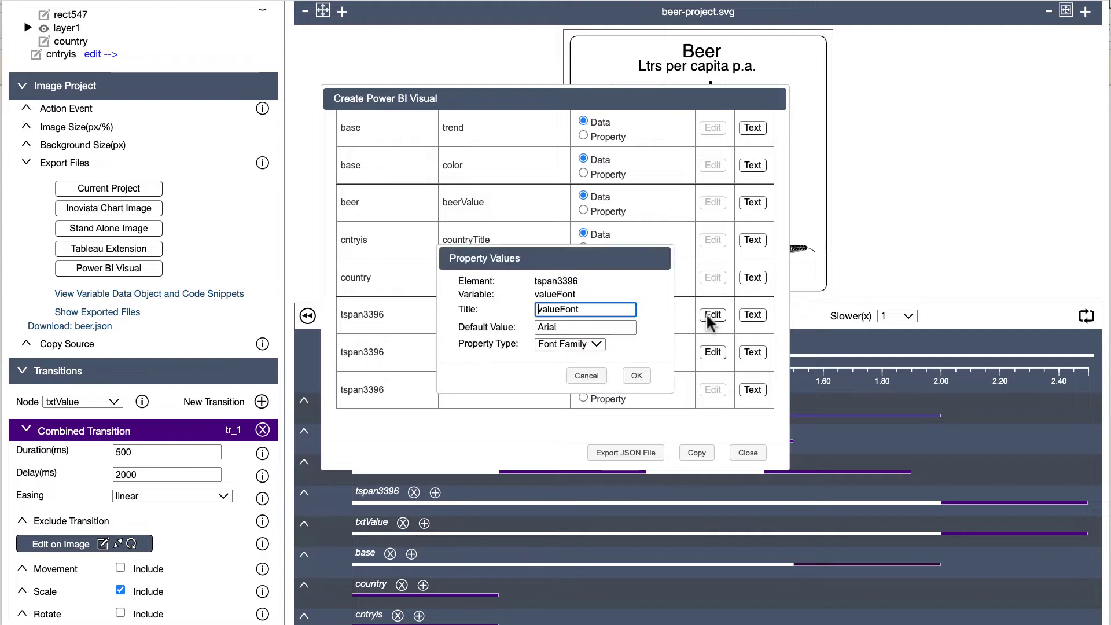
{"action": "left_click", "coordinate": [603, 326]}
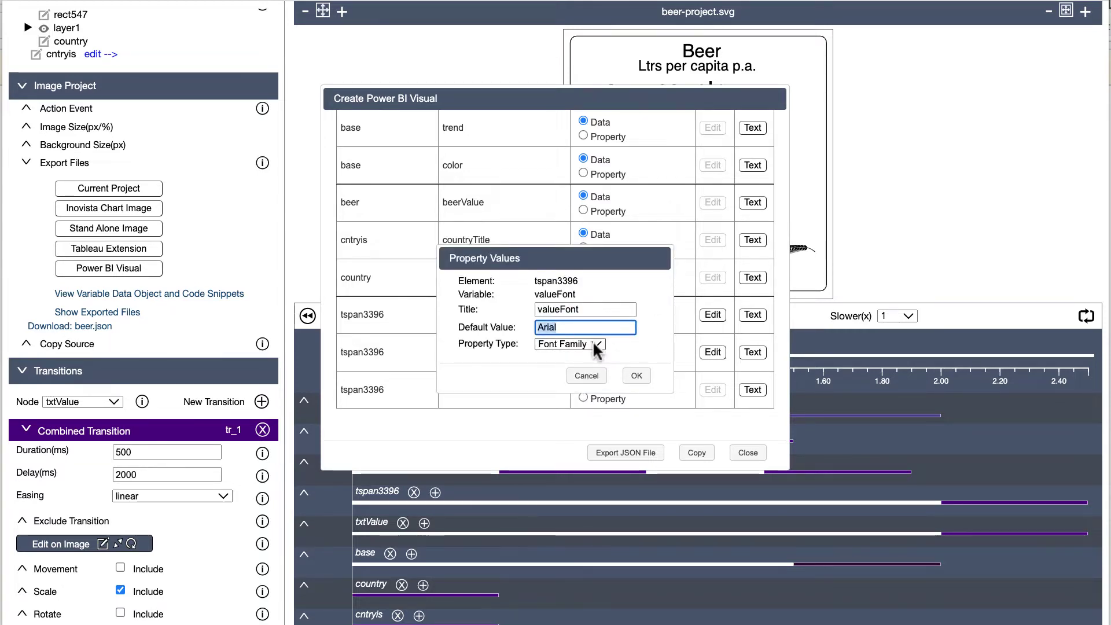
{"action": "left_click", "coordinate": [597, 345]}
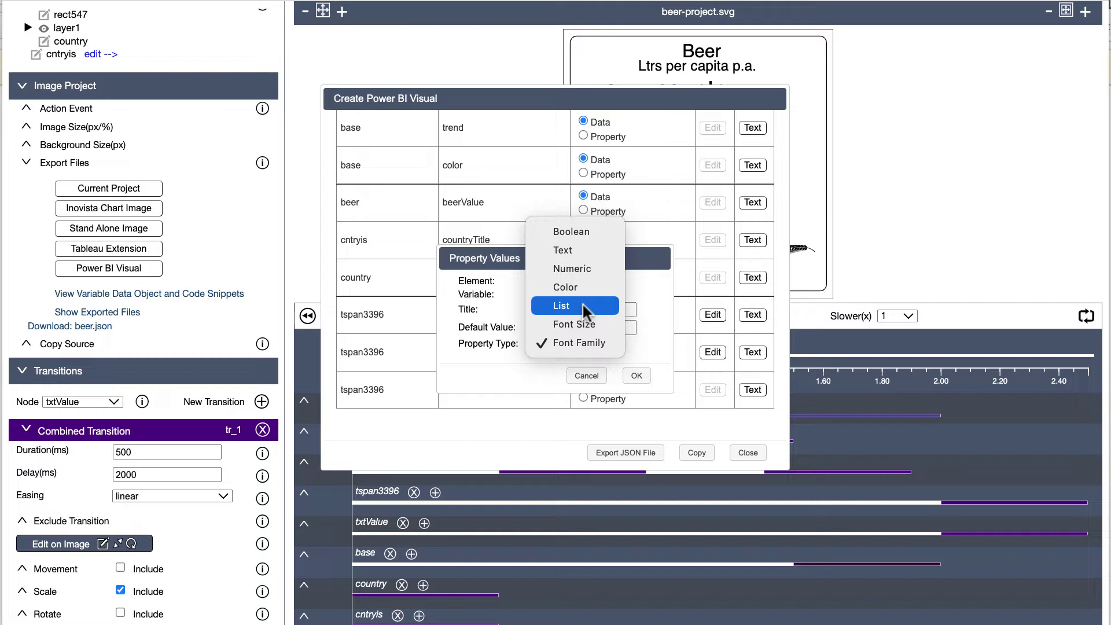
{"action": "left_click", "coordinate": [577, 342]}
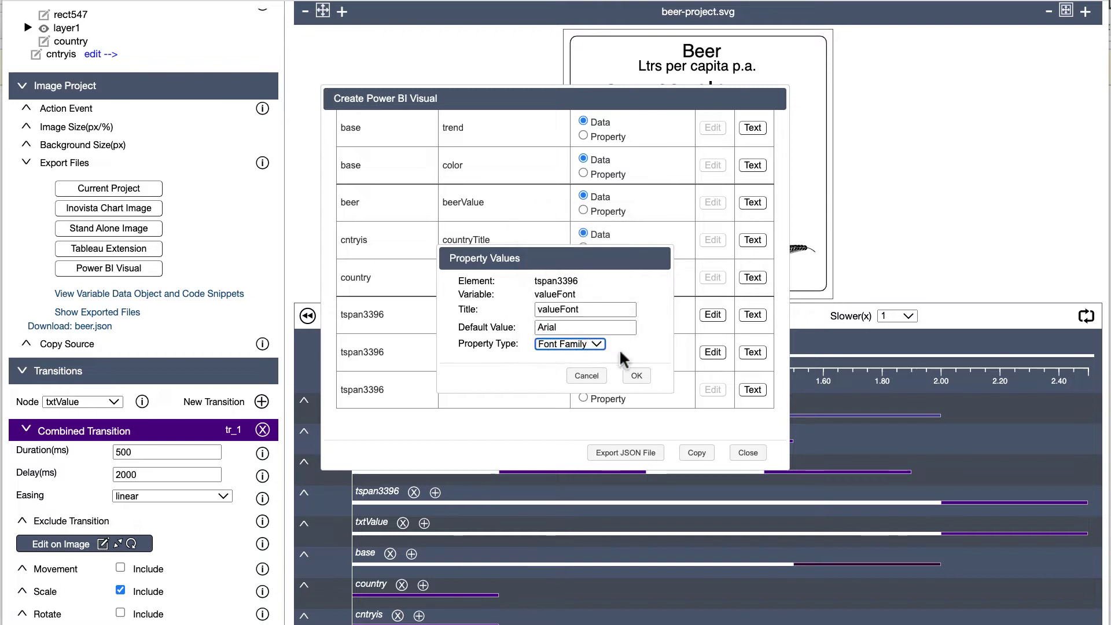
{"action": "left_click", "coordinate": [636, 376]}
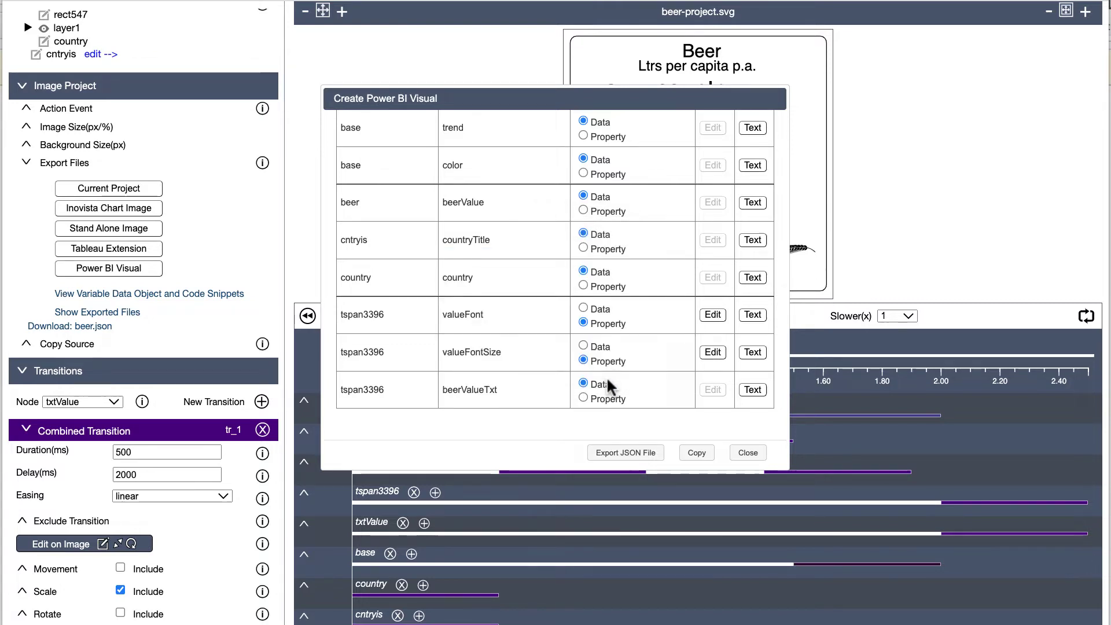
Step: Export the Power BI visual definition to beer.json, then copy the definition to the clipboard
{"action": "left_click", "coordinate": [711, 314]}
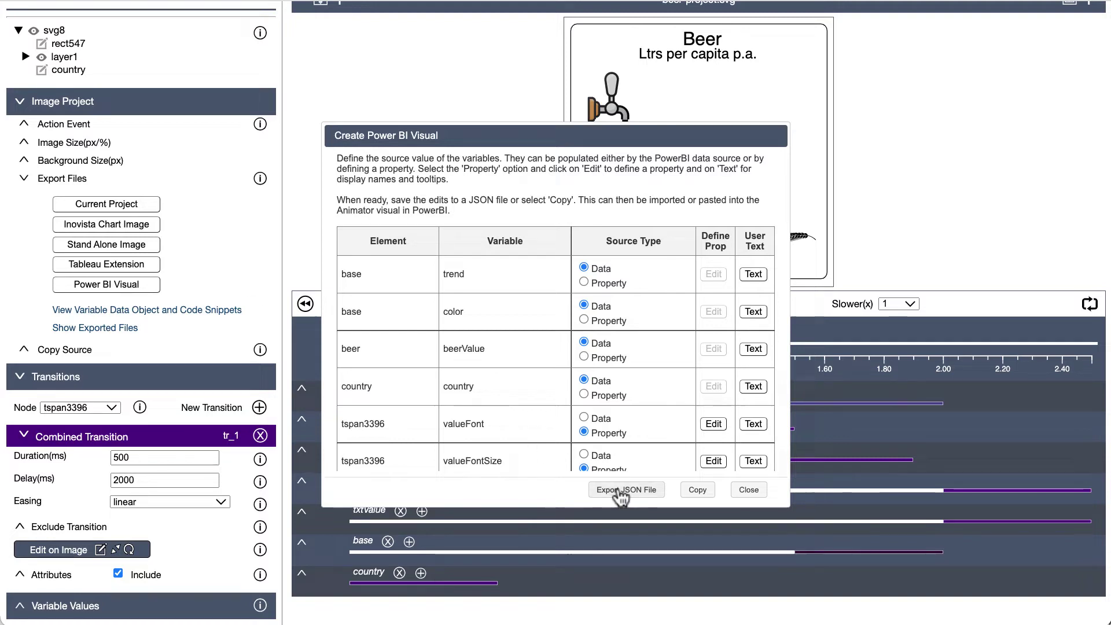
{"action": "left_click", "coordinate": [625, 491]}
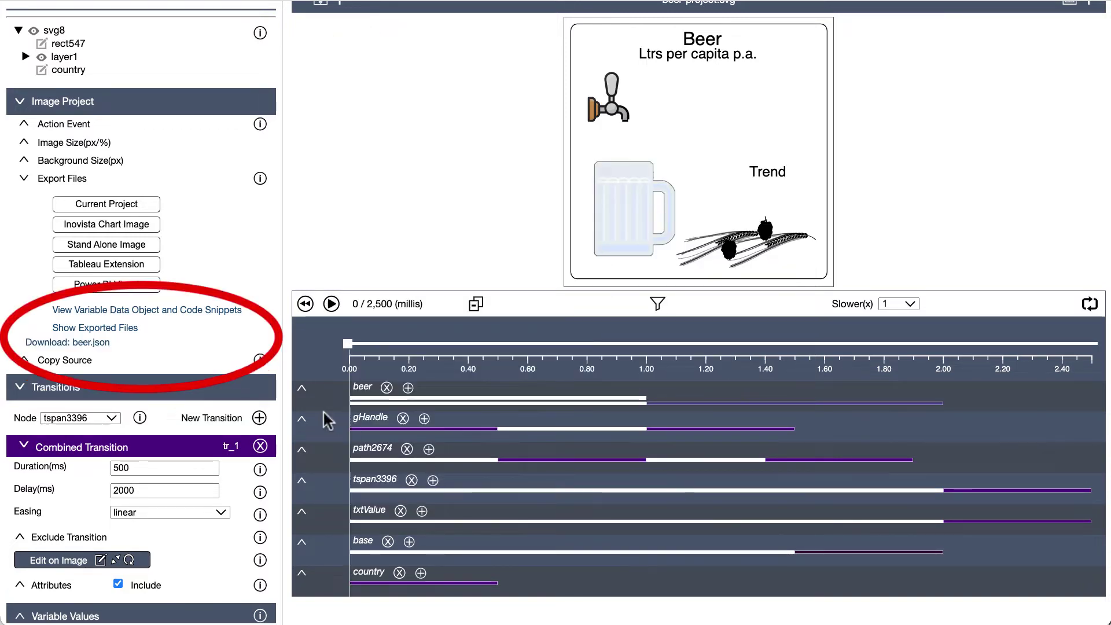
{"action": "left_click", "coordinate": [120, 286]}
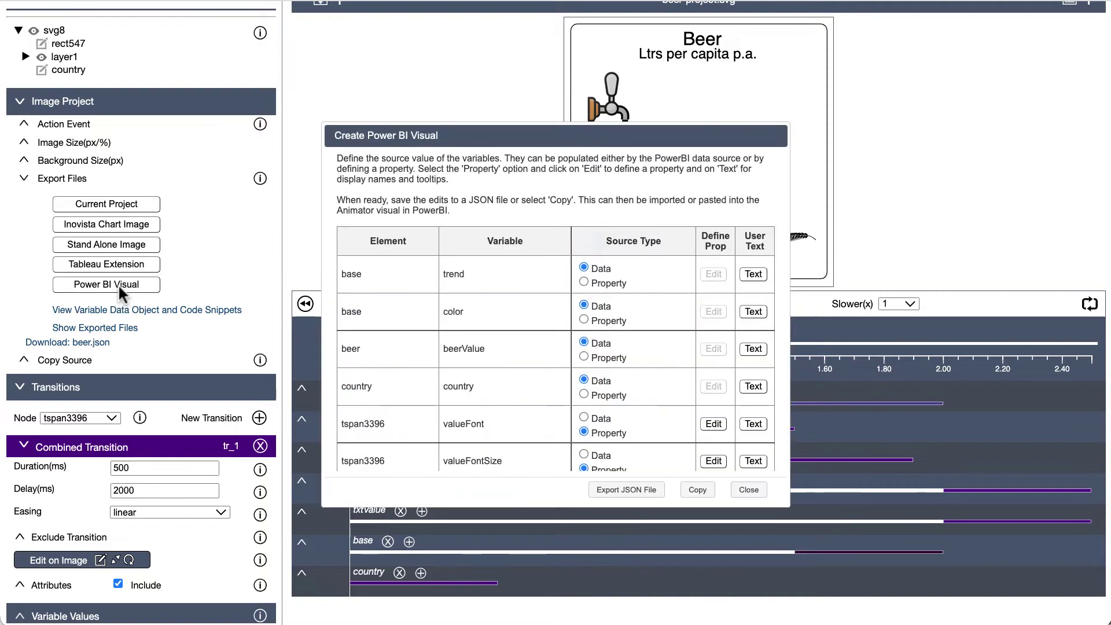
{"action": "left_click", "coordinate": [696, 490]}
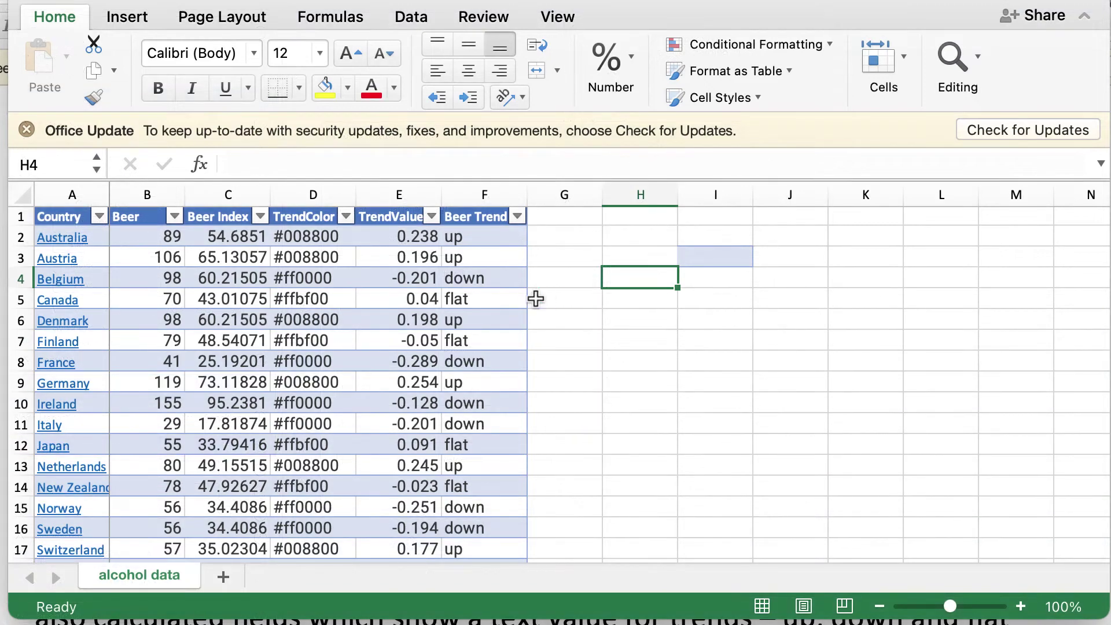
{"action": "scroll", "coordinate": [498, 319], "scroll_direction": "down", "scroll_amount": 2}
{"action": "scroll", "coordinate": [497, 320], "scroll_direction": "down", "scroll_amount": 2}
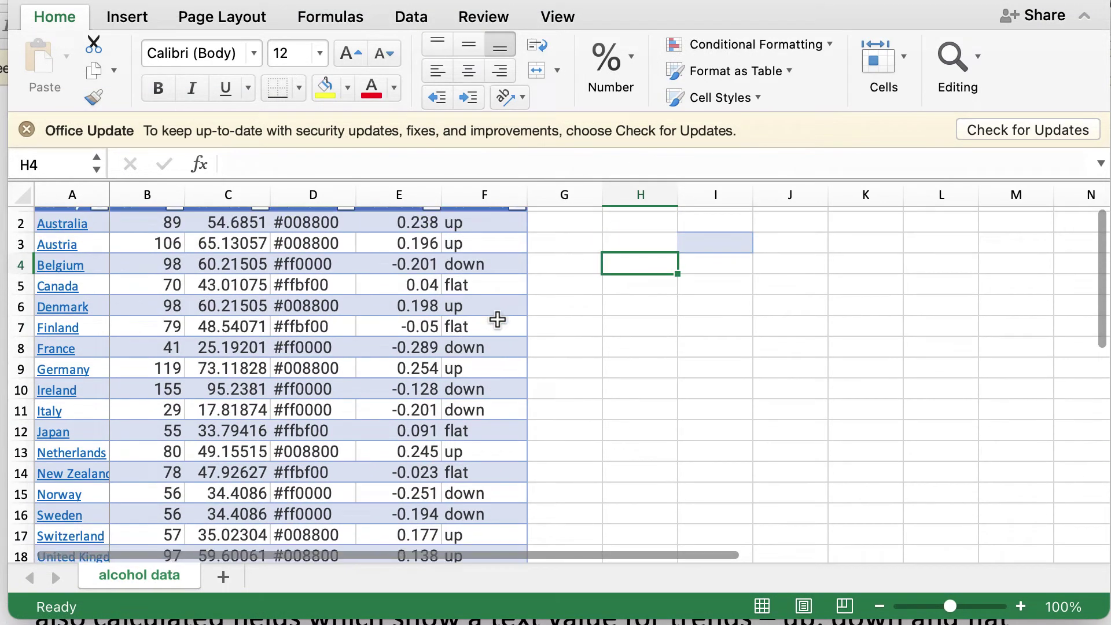
{"action": "scroll", "coordinate": [497, 320], "scroll_direction": "up", "scroll_amount": 1}
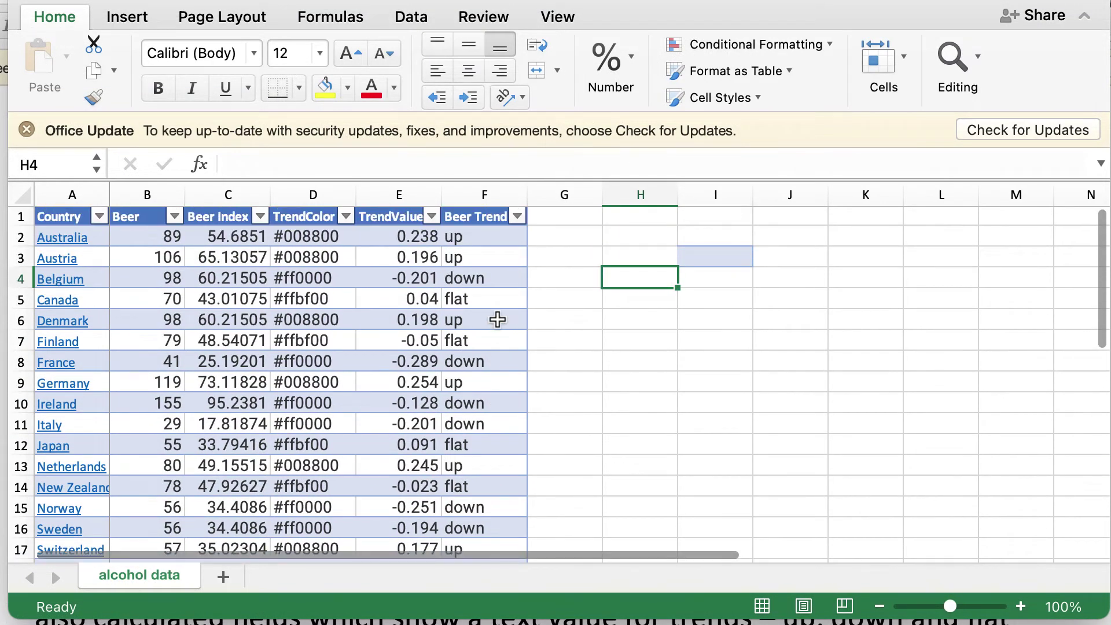
{"action": "left_click", "coordinate": [477, 239]}
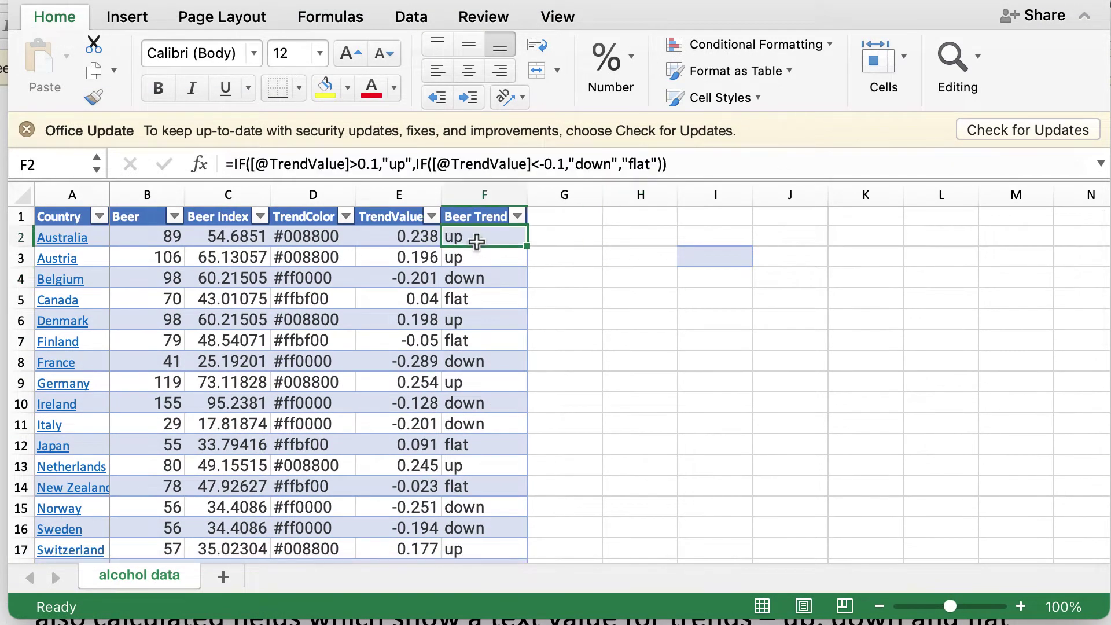
{"action": "left_click", "coordinate": [317, 239]}
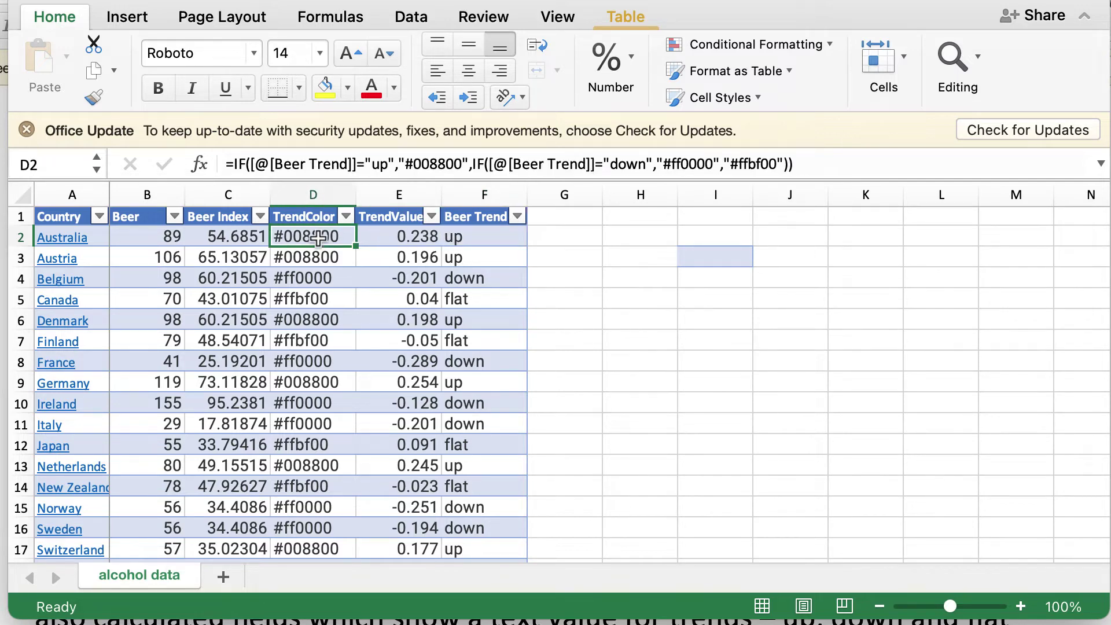
{"action": "left_click", "coordinate": [315, 298]}
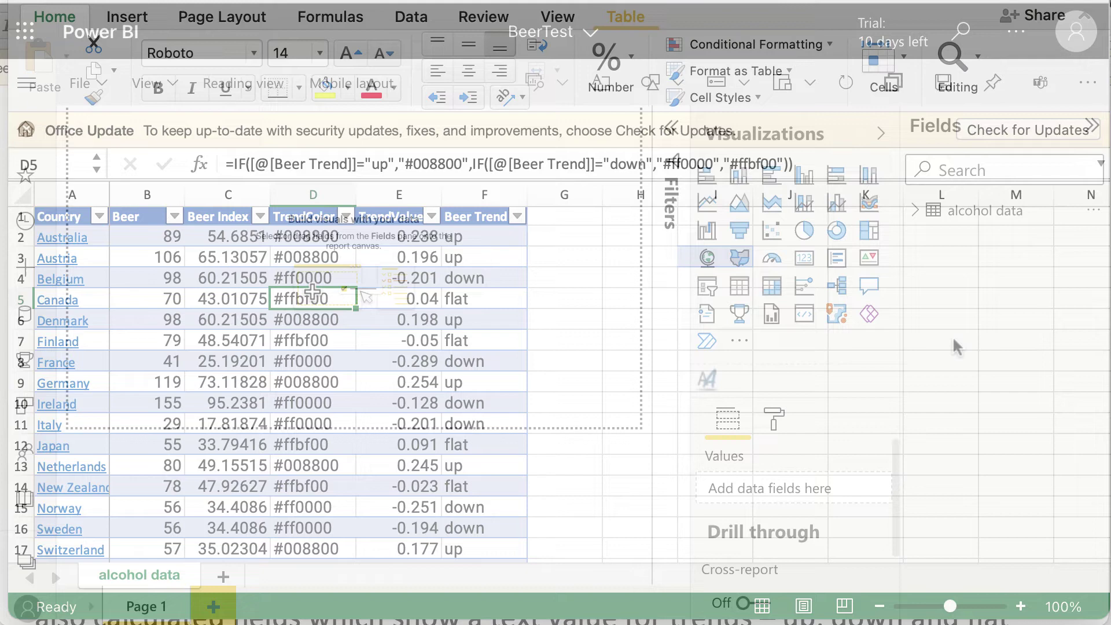
Step: Add an Inovista Animator visual and enlarge it to fill most of the page
{"action": "left_click", "coordinate": [915, 210]}
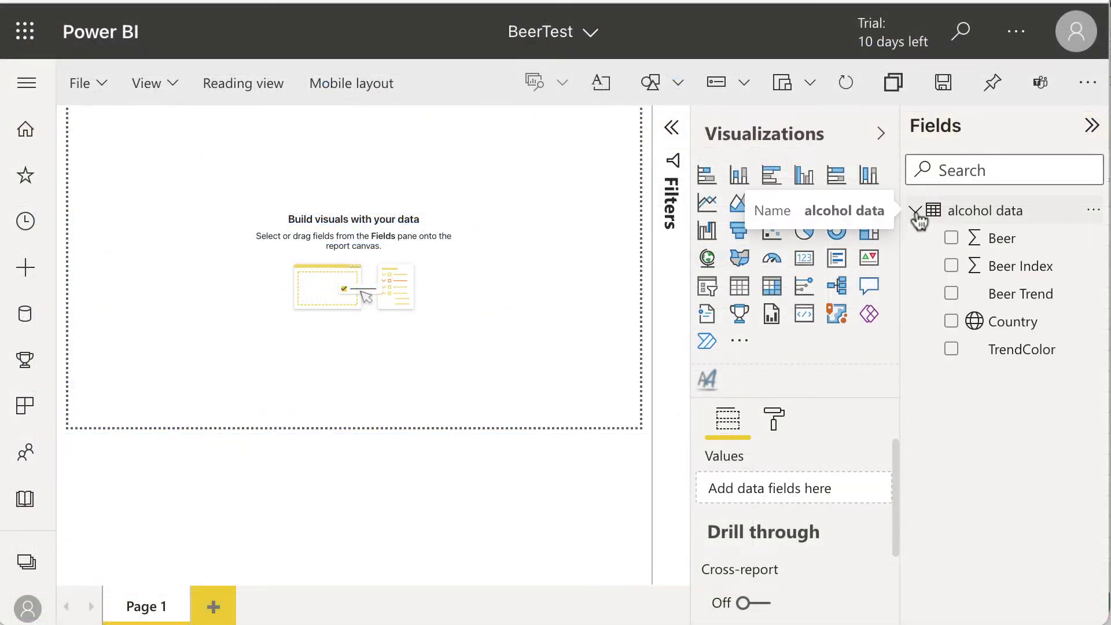
{"action": "left_click", "coordinate": [740, 343]}
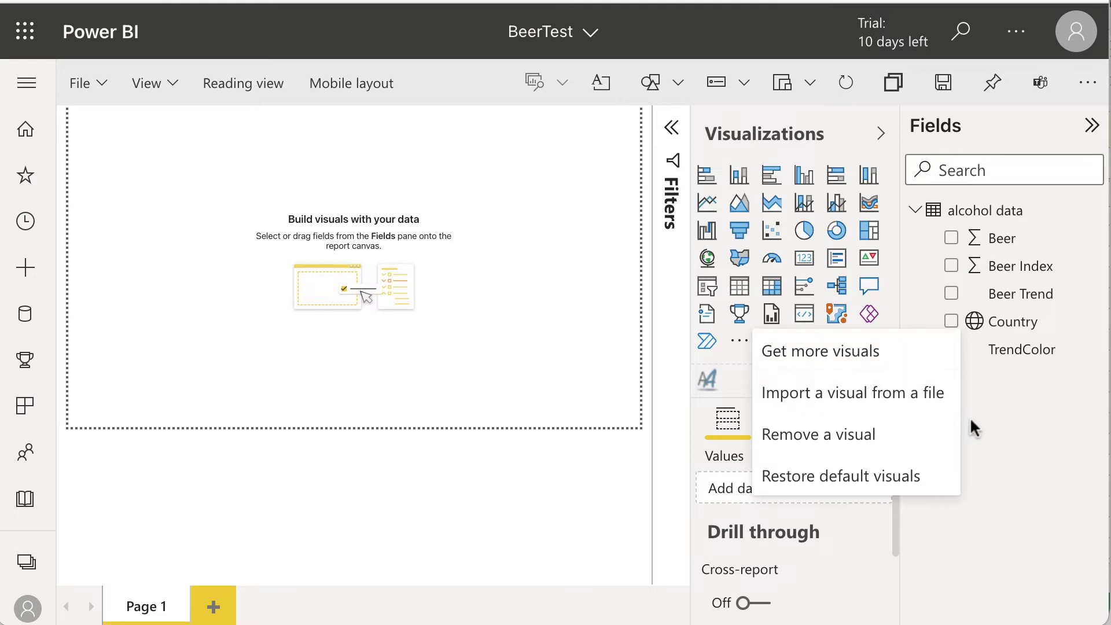
{"action": "left_click", "coordinate": [986, 428]}
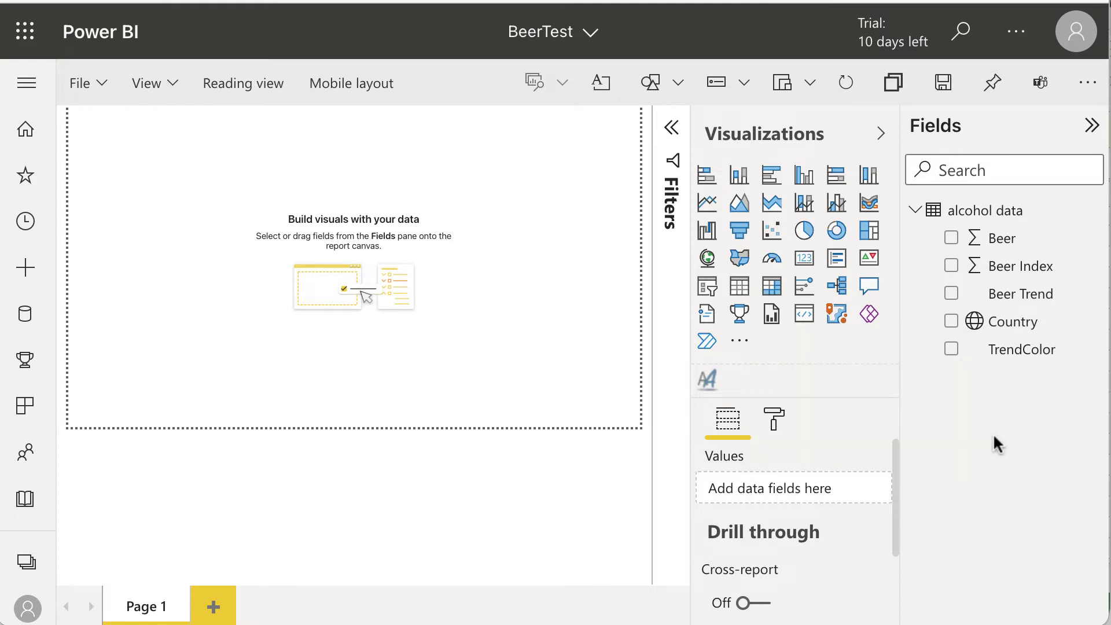
{"action": "left_click", "coordinate": [709, 382]}
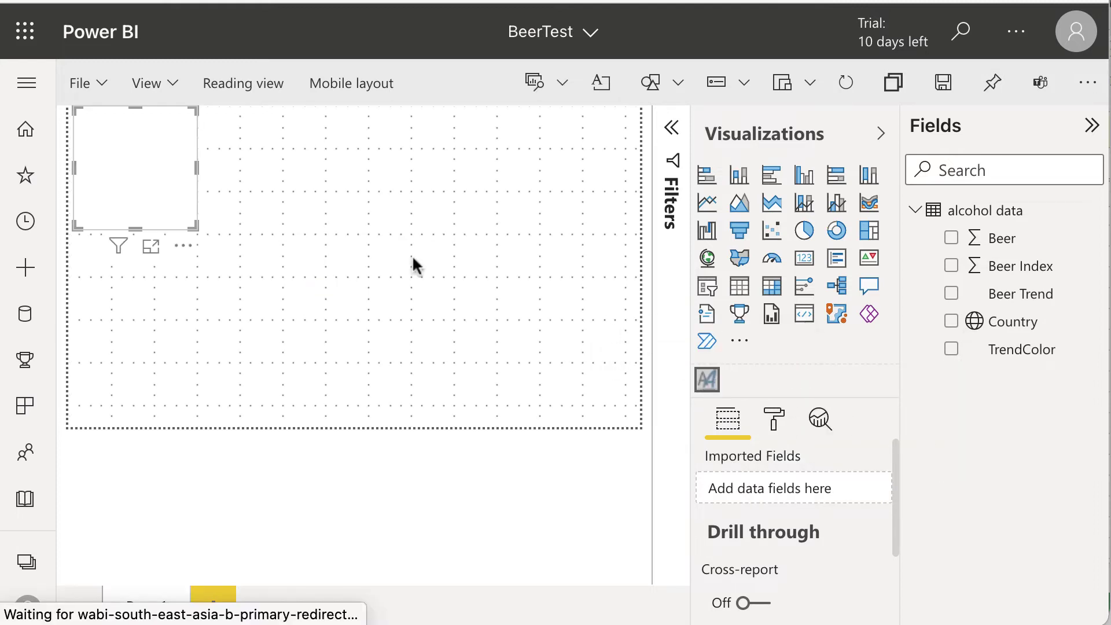
{"action": "left_click_drag", "start_coordinate": [199, 227], "coordinate": [632, 423]}
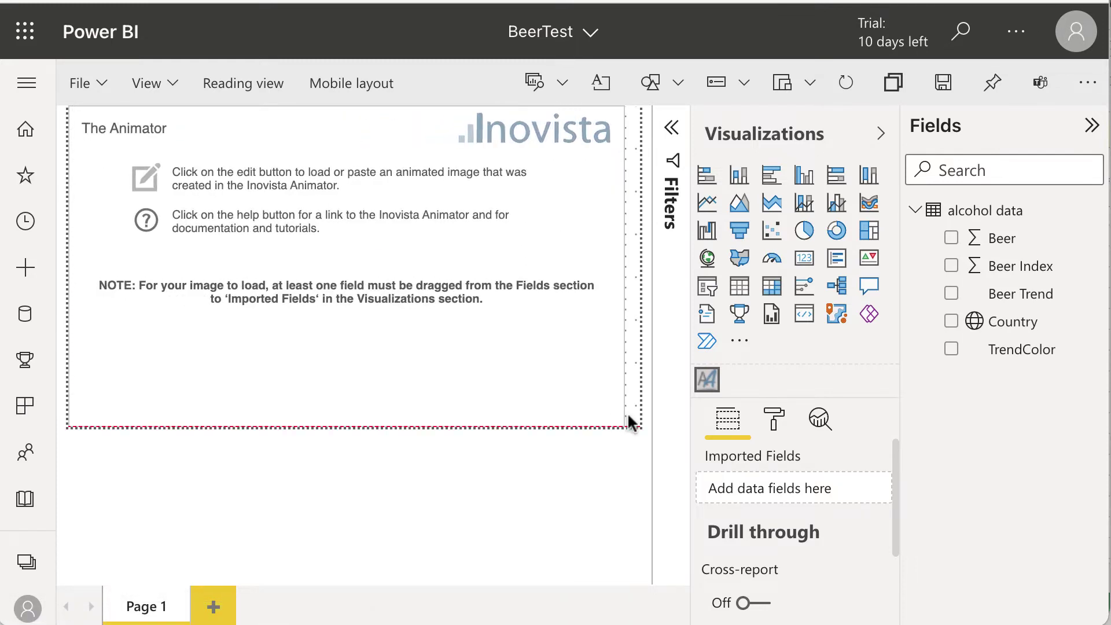
Step: Add Beer, Beer Index, Beer Trend, Country and TrendColor to the visual, then open its image options
{"action": "left_click", "coordinate": [952, 238]}
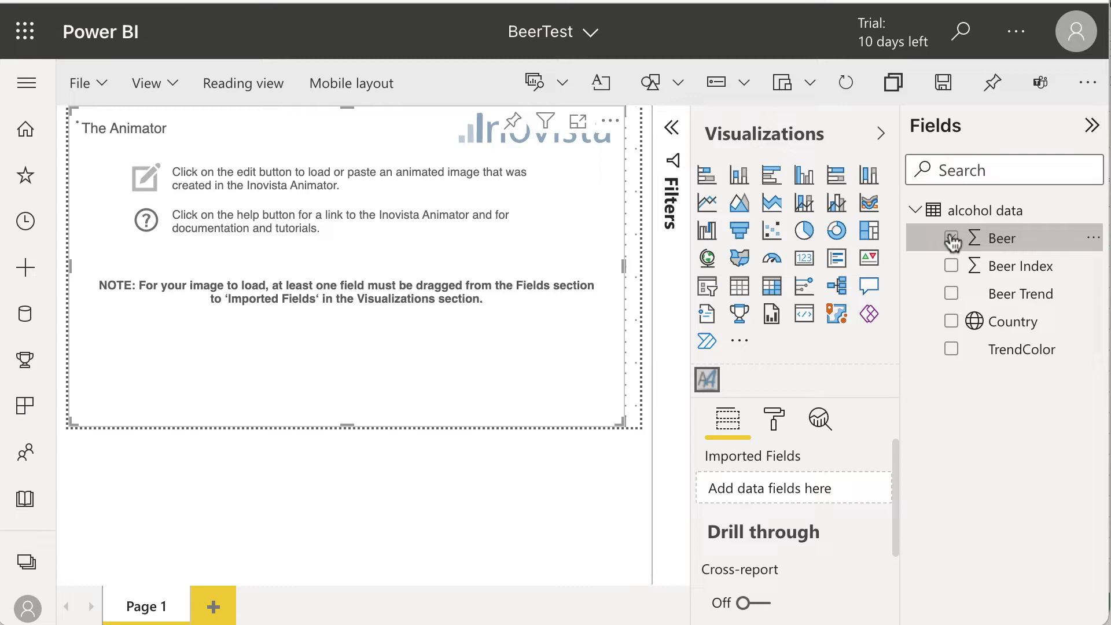
{"action": "left_click", "coordinate": [951, 266]}
{"action": "left_click", "coordinate": [952, 293]}
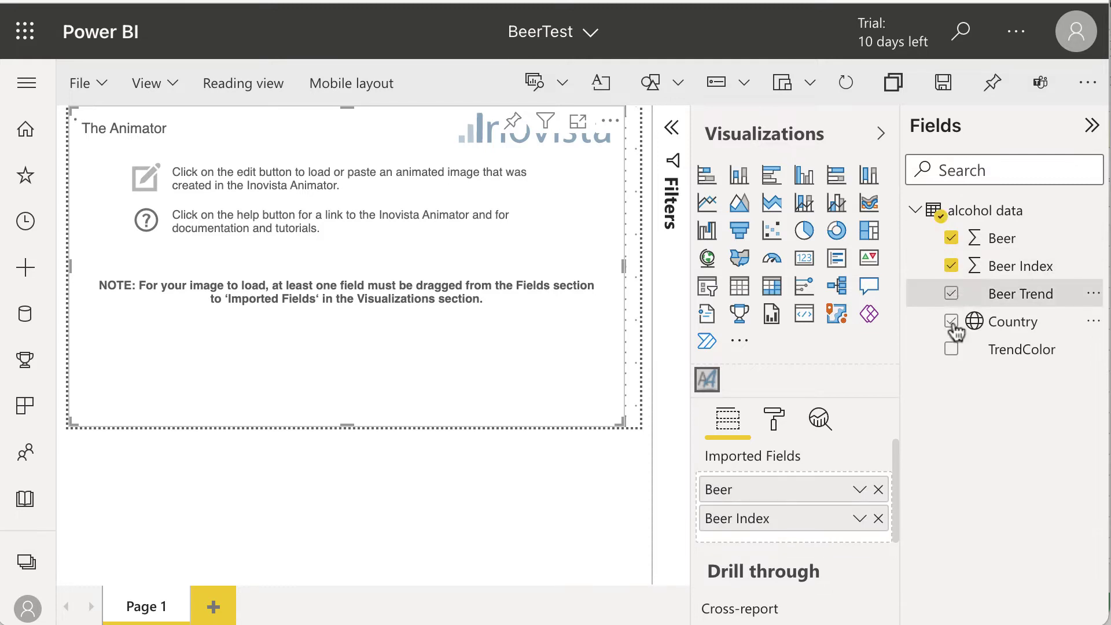
{"action": "left_click", "coordinate": [952, 322]}
{"action": "left_click", "coordinate": [952, 349]}
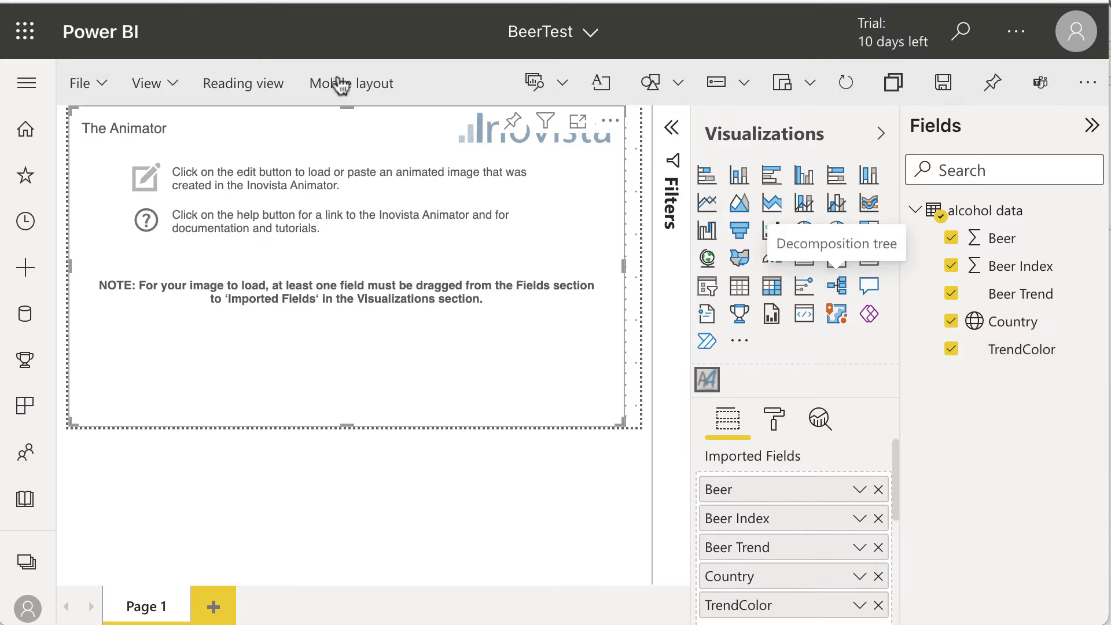
{"action": "left_click", "coordinate": [146, 179]}
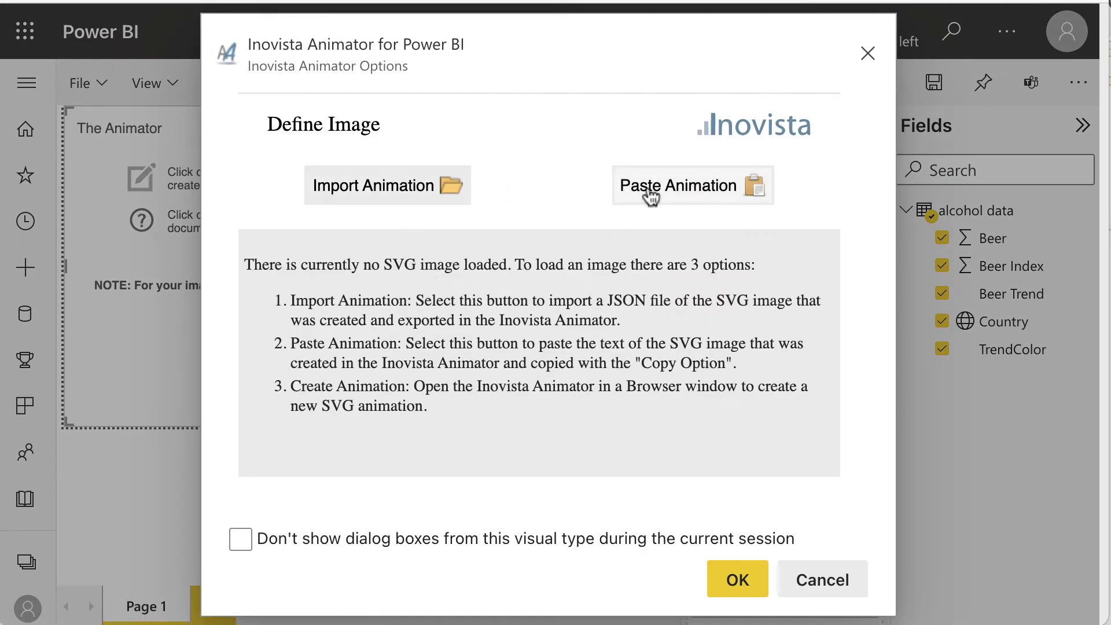
Step: Import beer (1).json from Downloads into the visual, then cancel its options dialog
{"action": "left_click", "coordinate": [400, 186]}
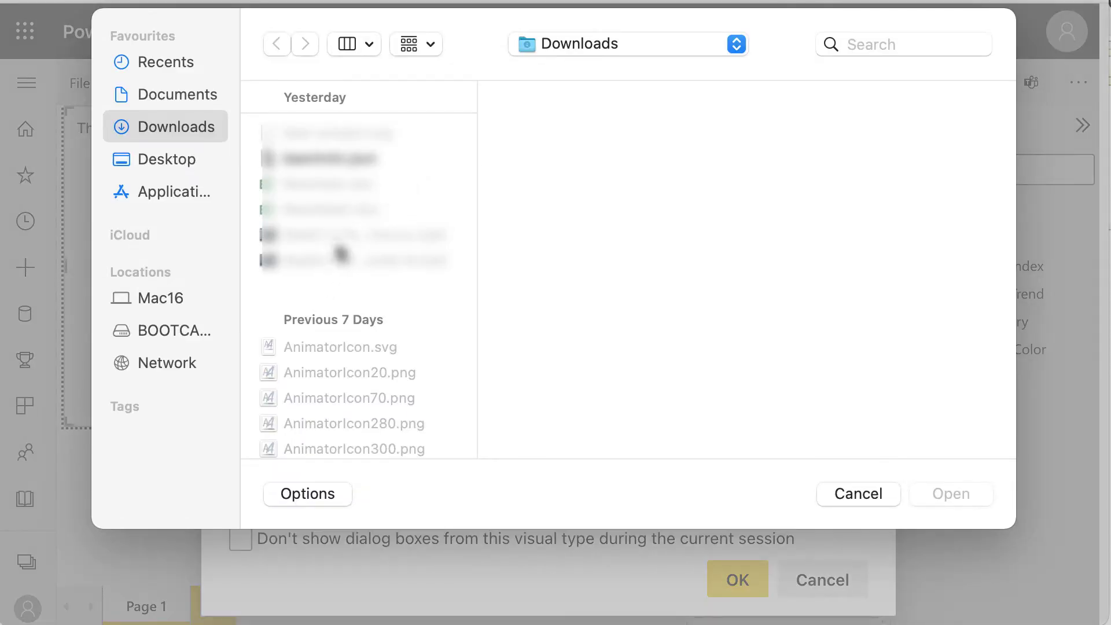
{"action": "scroll", "coordinate": [334, 250], "scroll_direction": "down", "scroll_amount": 5}
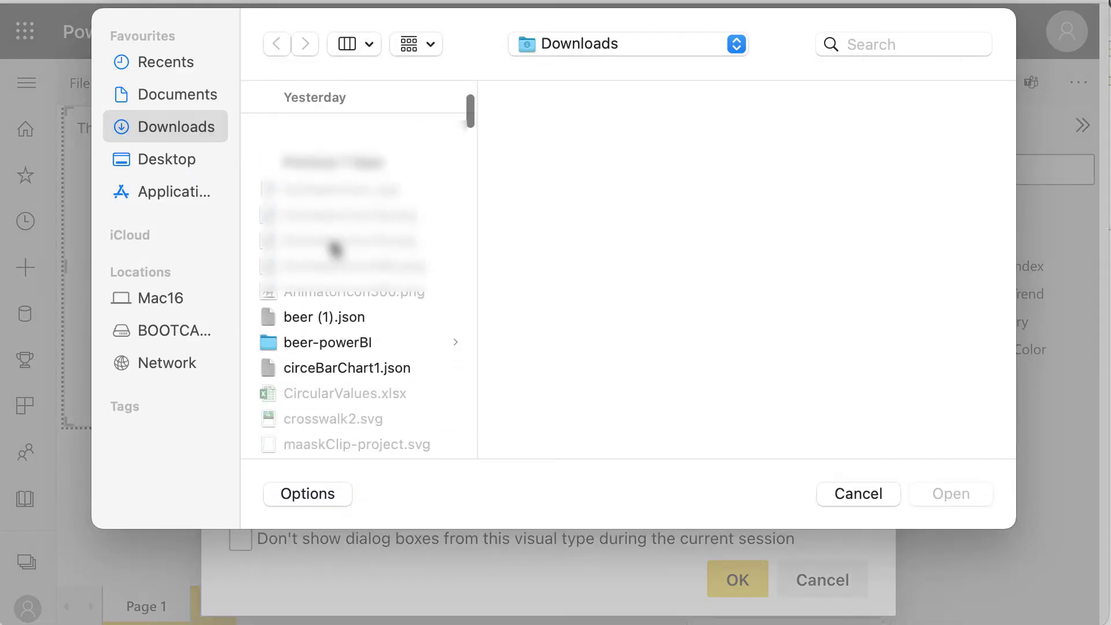
{"action": "double_click", "coordinate": [321, 317]}
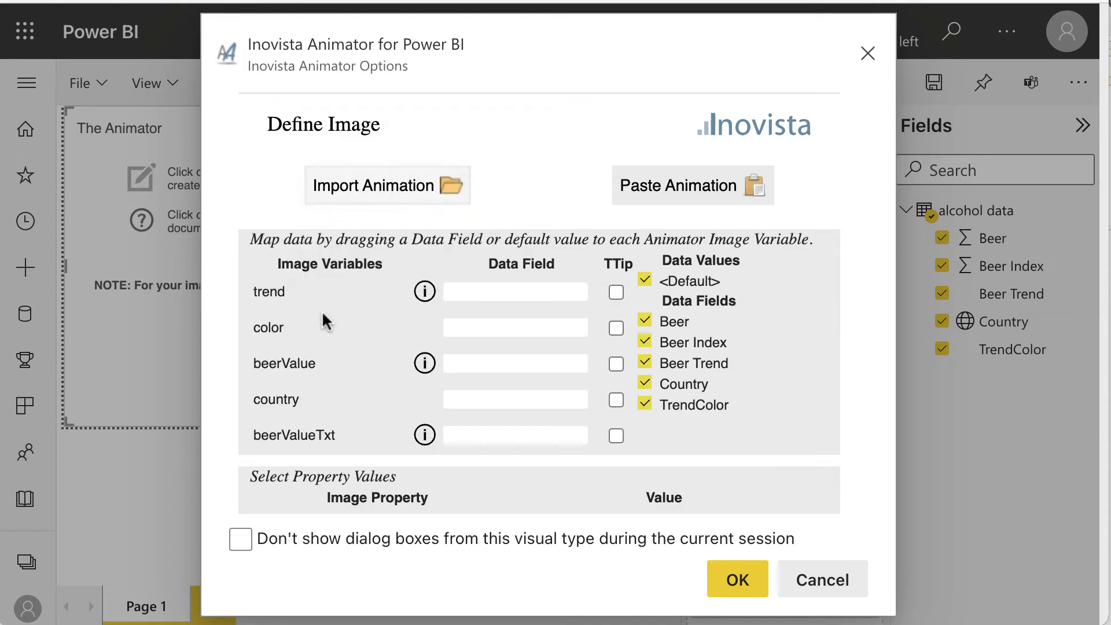
{"action": "left_click", "coordinate": [820, 580]}
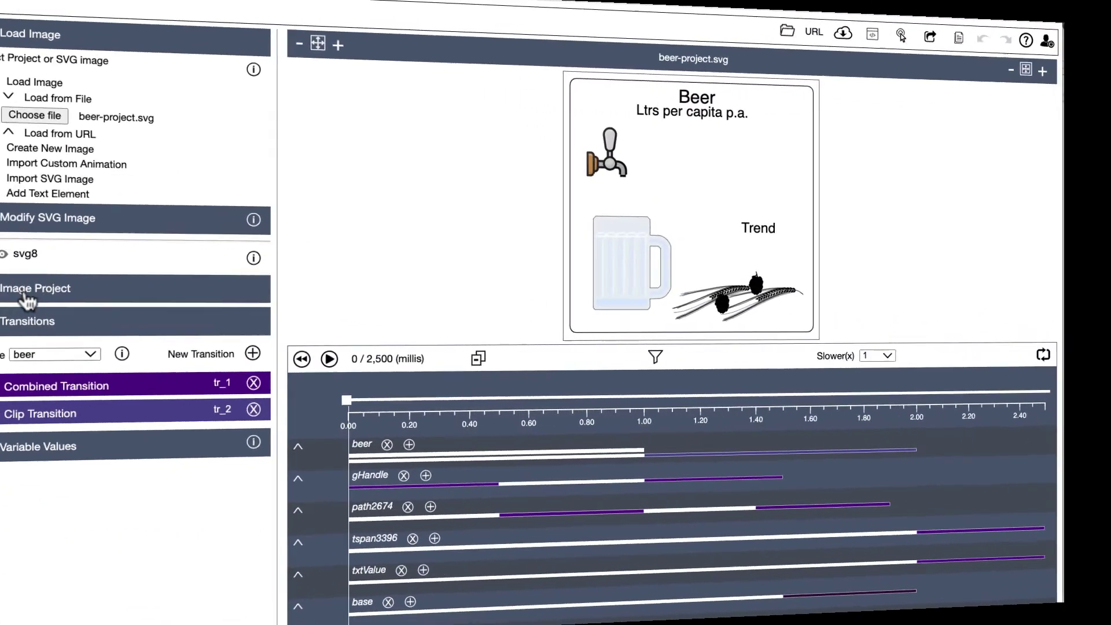
Step: Copy the beer SVG image and code via Export Files > Power BI Visual, confirming the message
{"action": "left_click", "coordinate": [40, 290]}
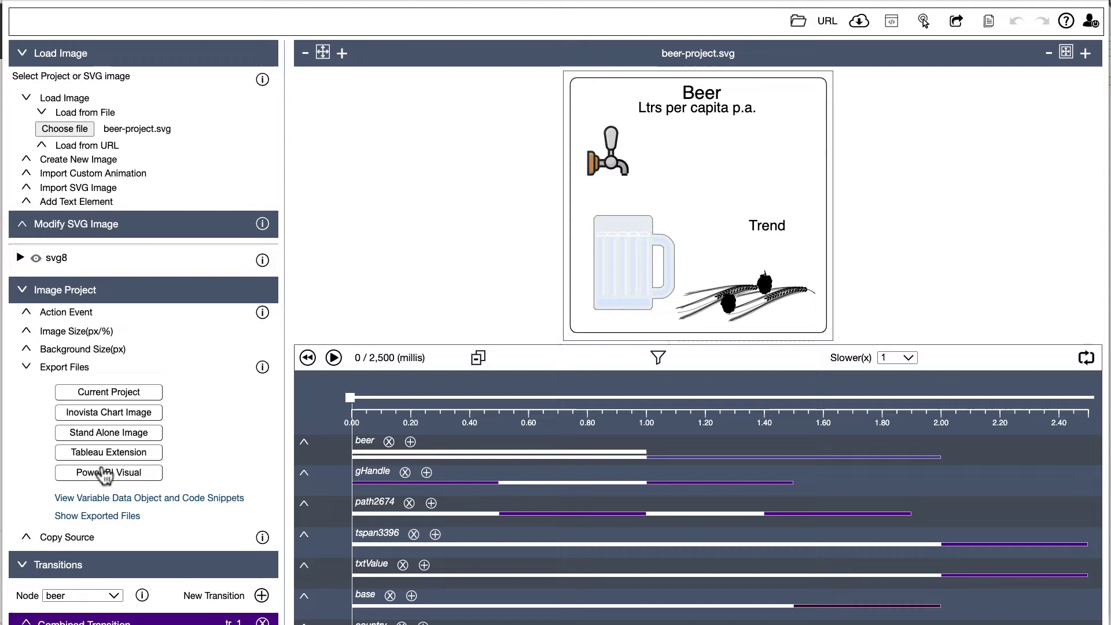
{"action": "left_click", "coordinate": [105, 473]}
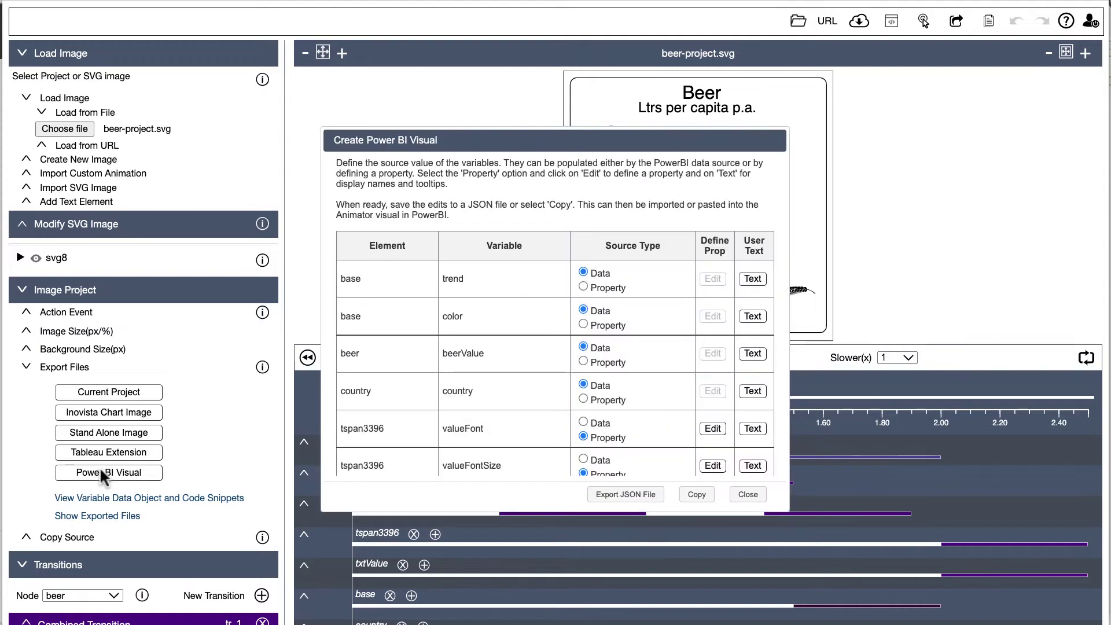
{"action": "left_click", "coordinate": [696, 497]}
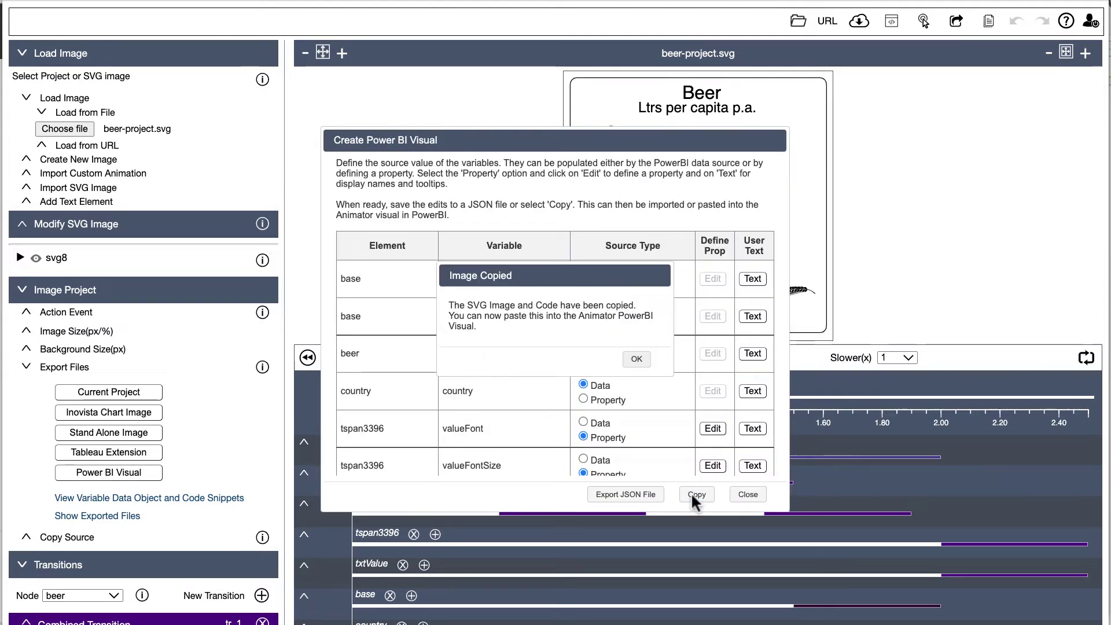
{"action": "left_click", "coordinate": [635, 359]}
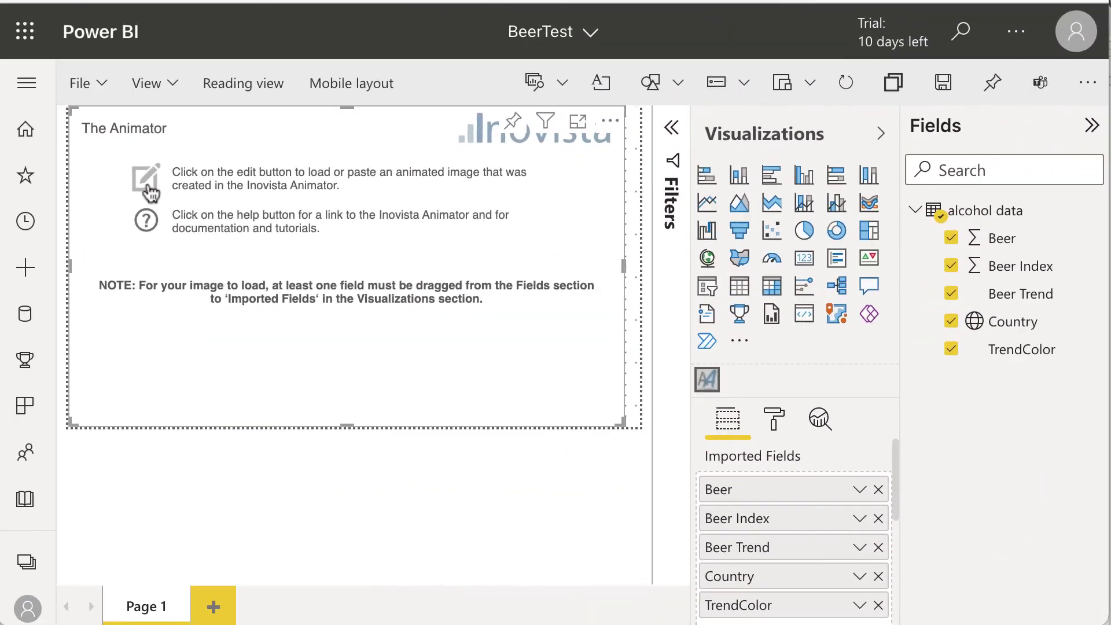
Step: Paste the copied beer animation text into the Animator visual and load it
{"action": "left_click", "coordinate": [151, 179]}
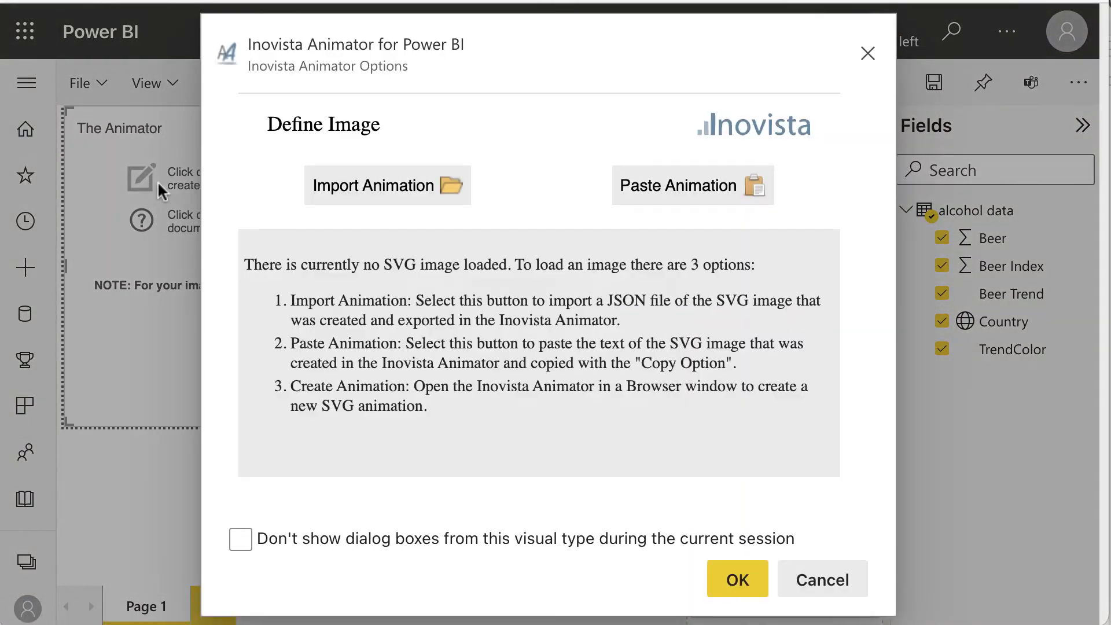
{"action": "left_click", "coordinate": [673, 185]}
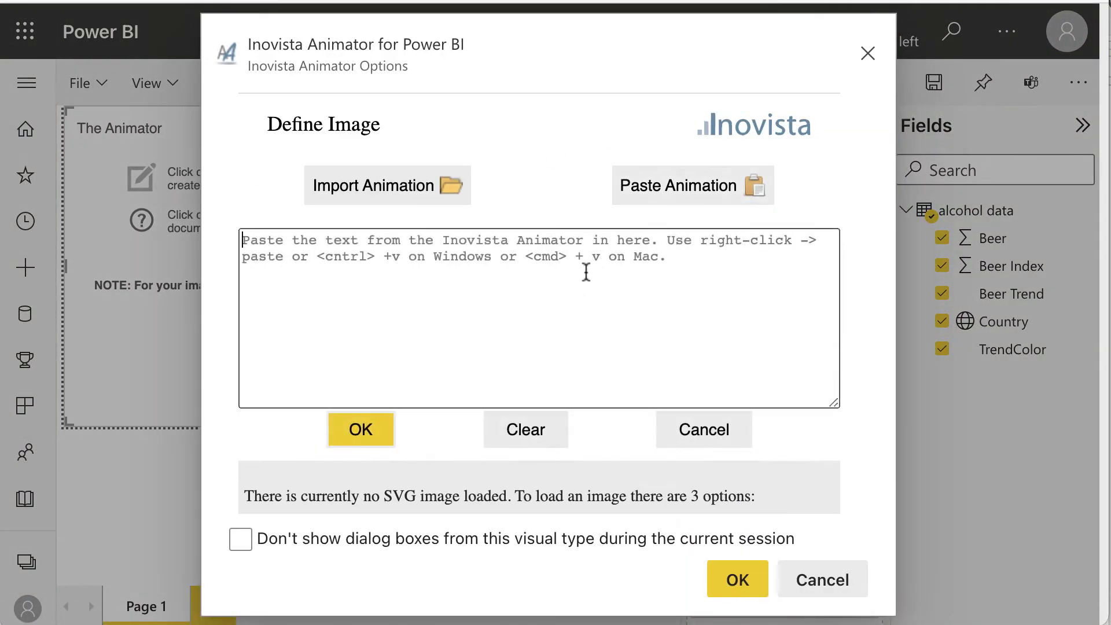
{"action": "key", "text": "ctrl+v"}
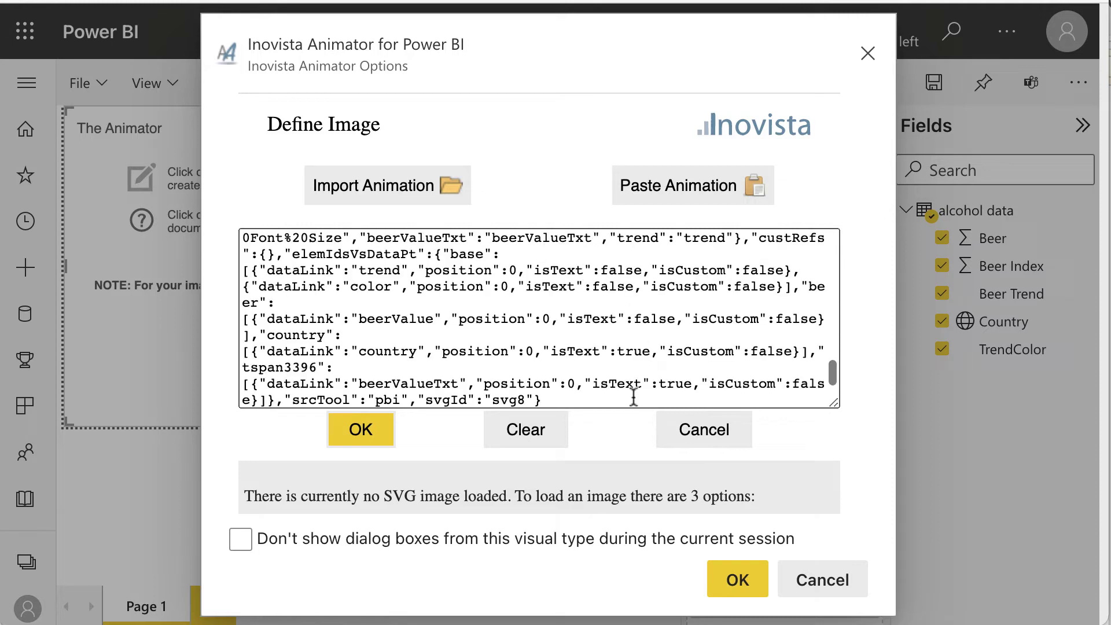
{"action": "left_click", "coordinate": [360, 429]}
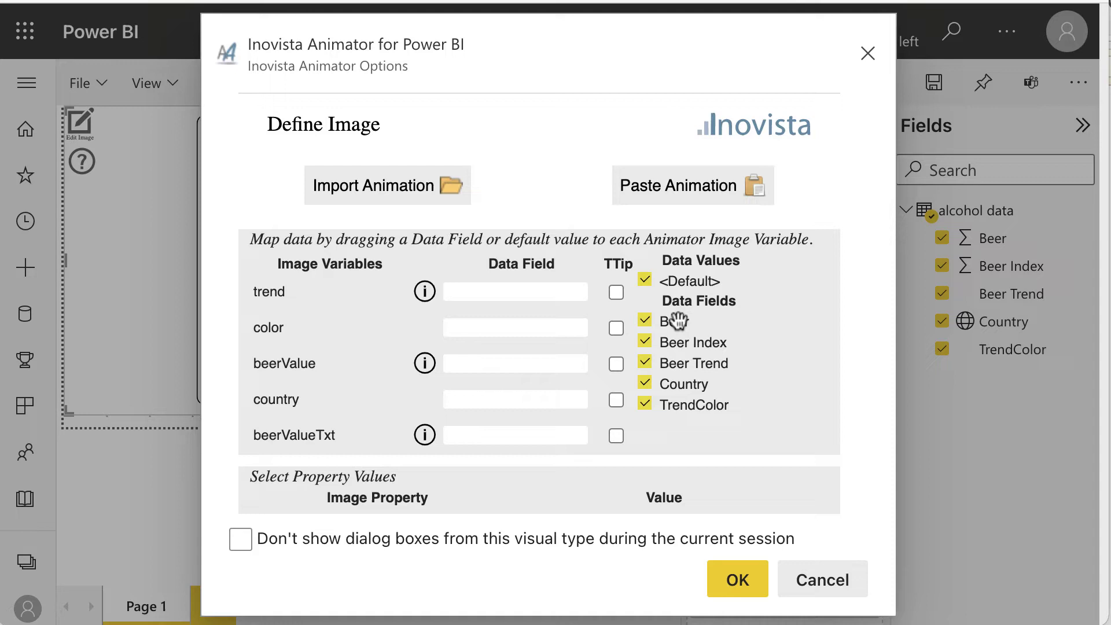
Step: Map Beer, Beer Index, Beer Trend, Country, TrendColor to beerValueTxt, beerValue, trend, country, color
{"action": "left_click_drag", "start_coordinate": [675, 322], "coordinate": [503, 434]}
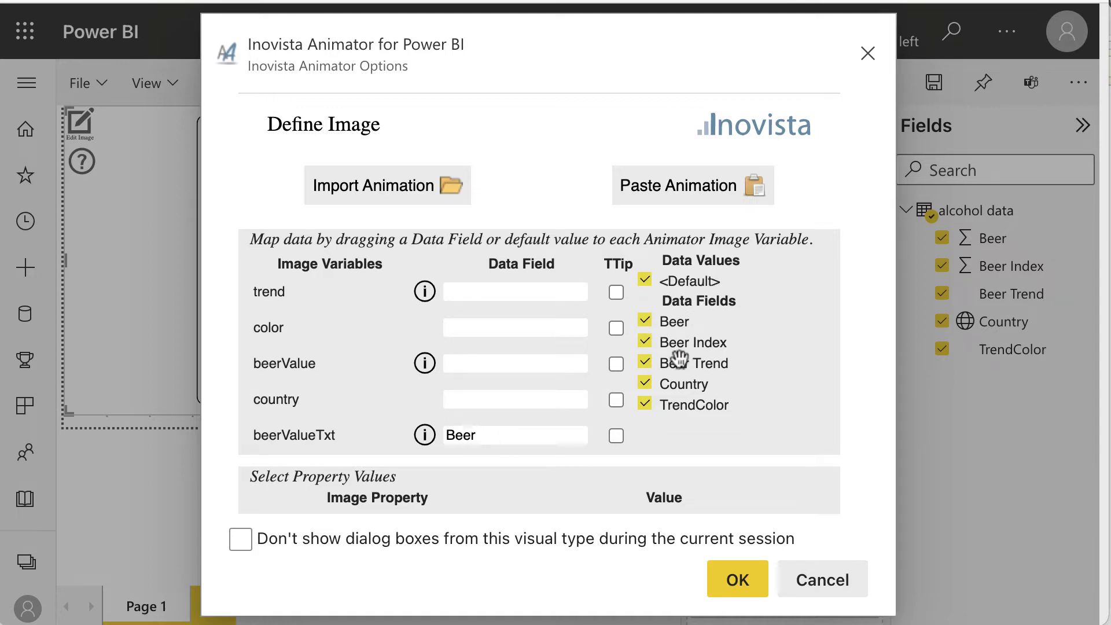
{"action": "left_click_drag", "start_coordinate": [703, 342], "coordinate": [521, 365]}
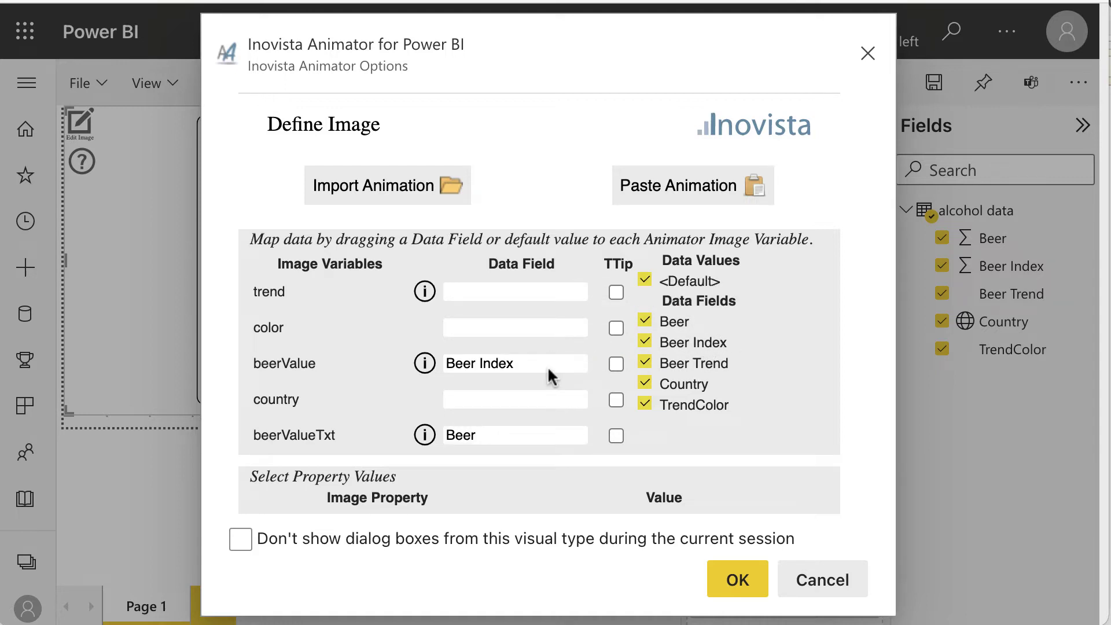
{"action": "left_click_drag", "start_coordinate": [726, 363], "coordinate": [521, 293]}
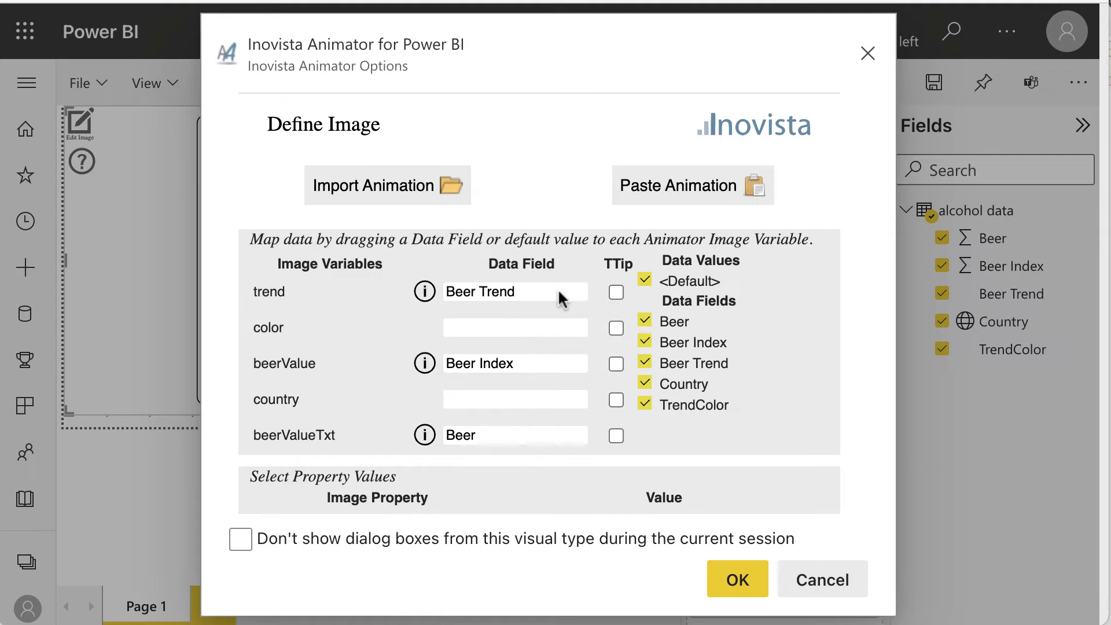
{"action": "left_click_drag", "start_coordinate": [684, 384], "coordinate": [513, 400]}
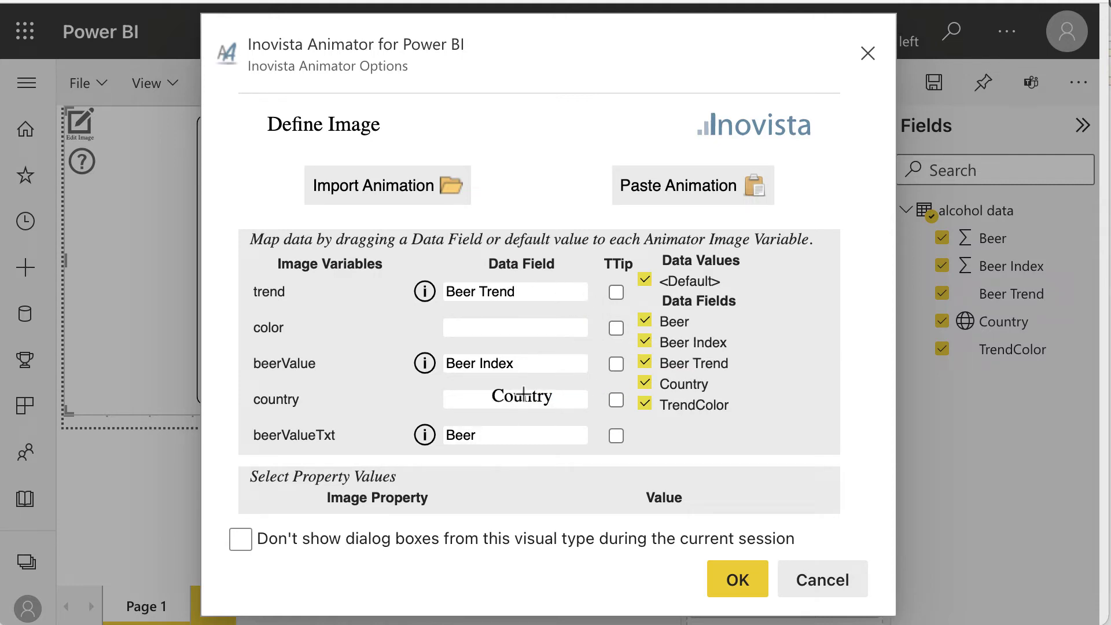
{"action": "left_click_drag", "start_coordinate": [684, 406], "coordinate": [490, 329]}
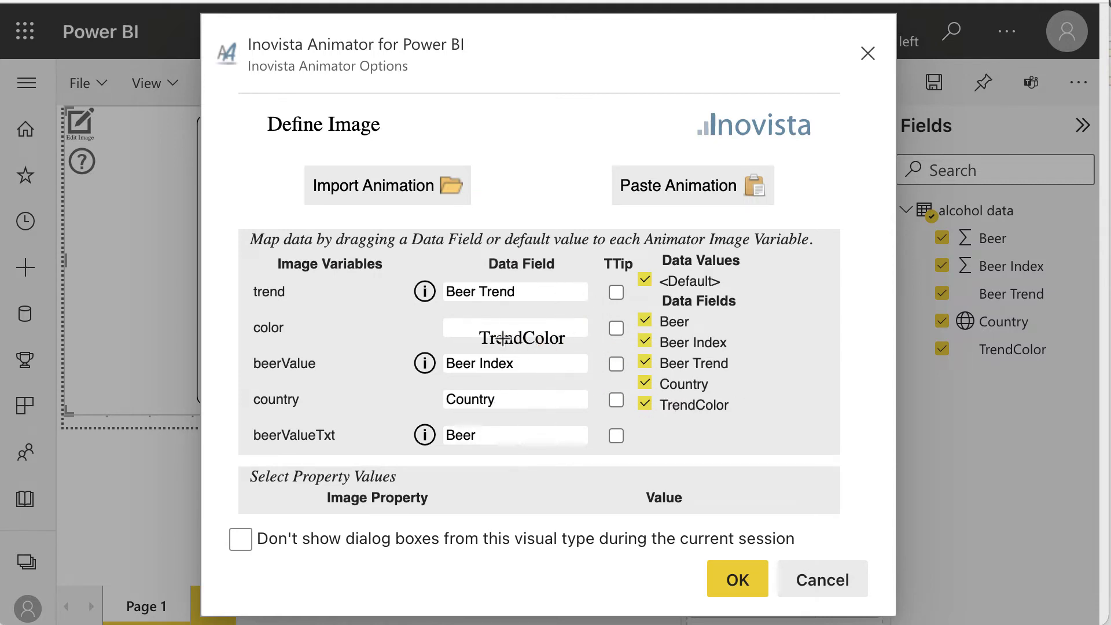
{"action": "scroll", "coordinate": [473, 414], "scroll_direction": "down", "scroll_amount": 3}
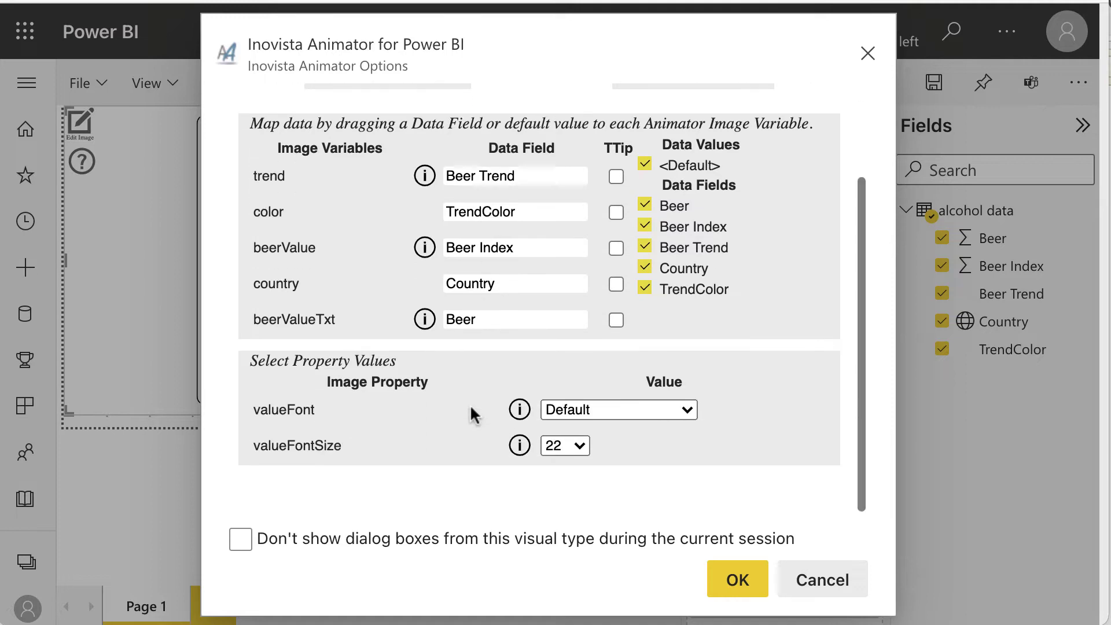
Step: Set valueFont to Segoe UI and valueFontSize to 20, then apply with OK
{"action": "left_click", "coordinate": [625, 409]}
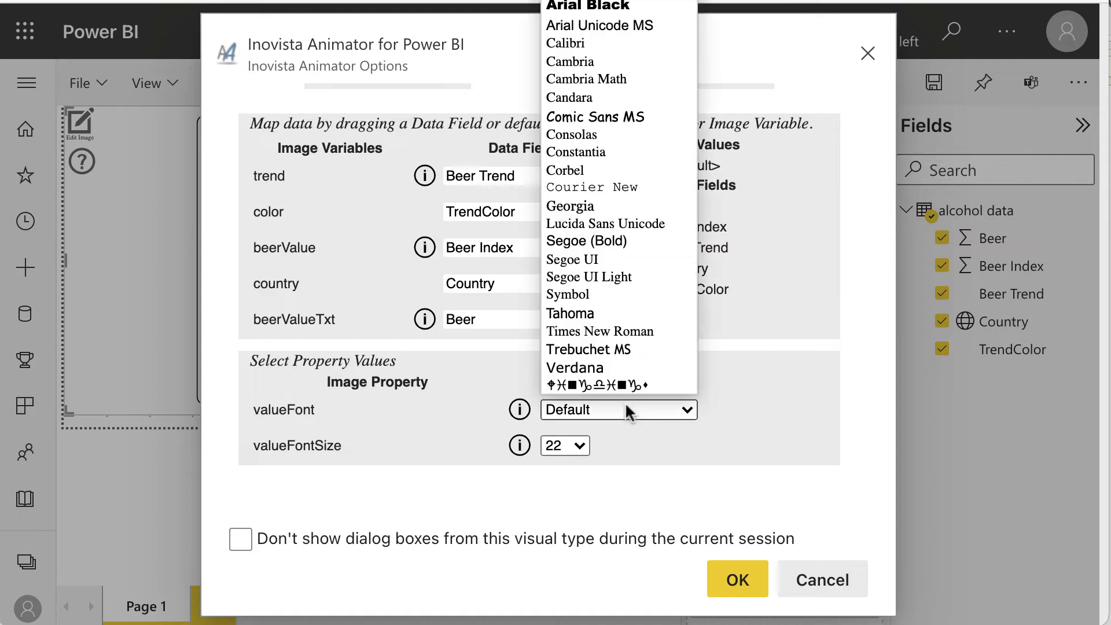
{"action": "left_click", "coordinate": [616, 251]}
{"action": "left_click", "coordinate": [579, 447]}
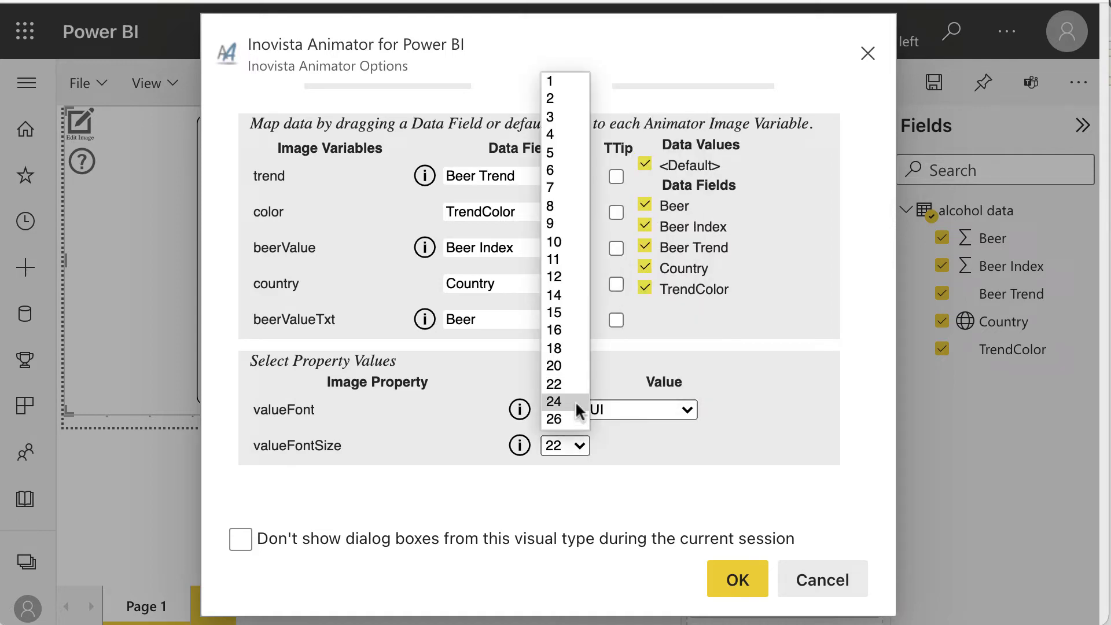
{"action": "left_click", "coordinate": [555, 366]}
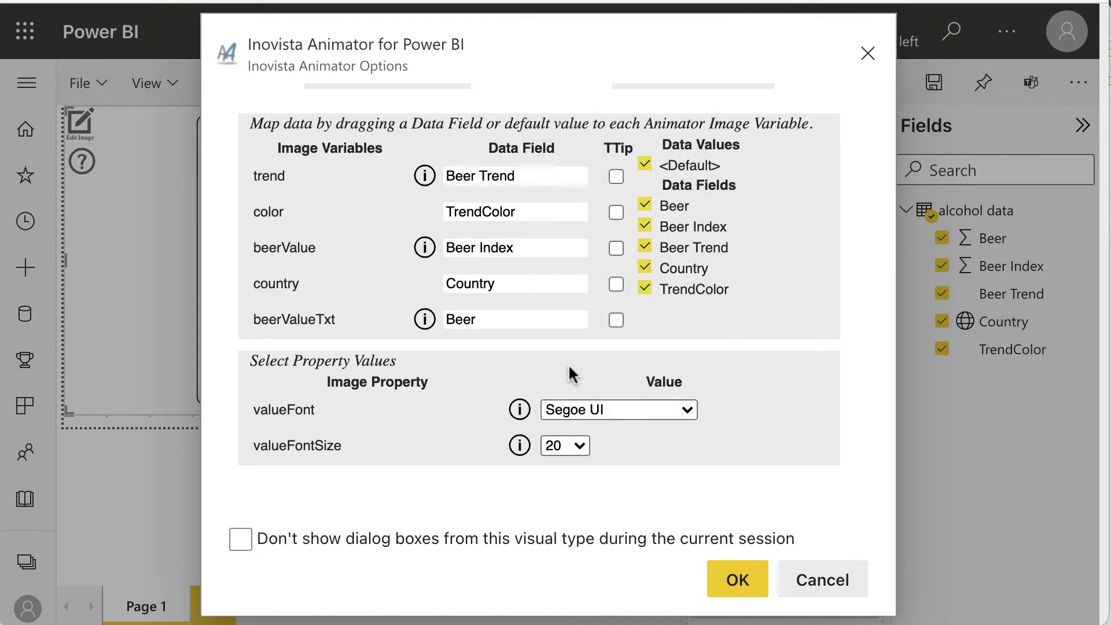
{"action": "left_click", "coordinate": [728, 581]}
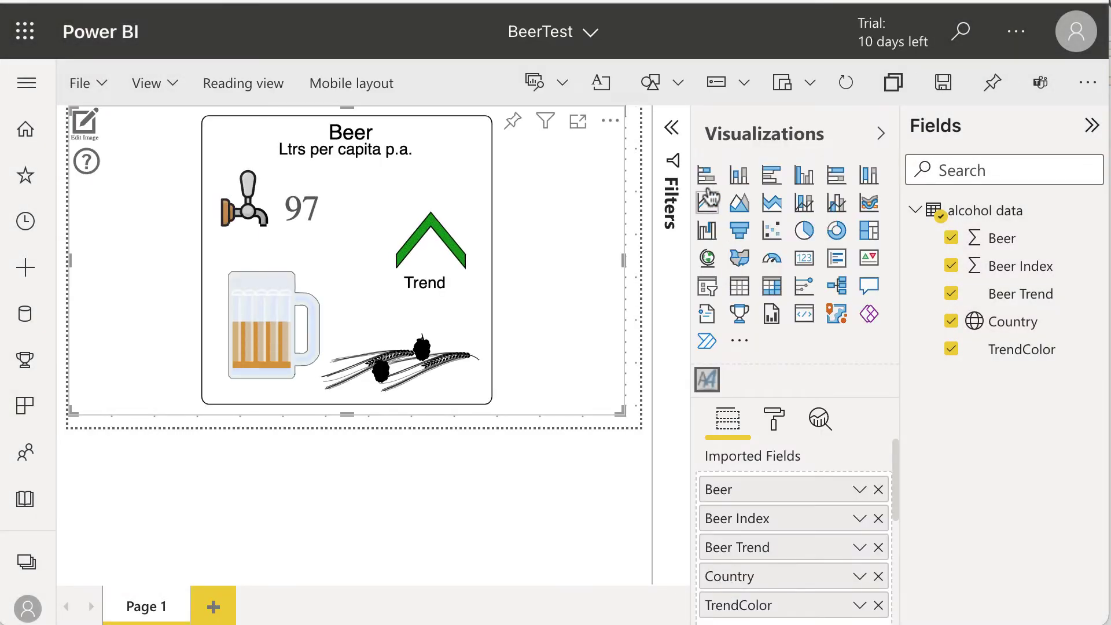
Step: Collapse the Visualizations and Fields panes and filter the report's Country to Denmark
{"action": "left_click", "coordinate": [882, 133]}
{"action": "left_click", "coordinate": [1092, 126]}
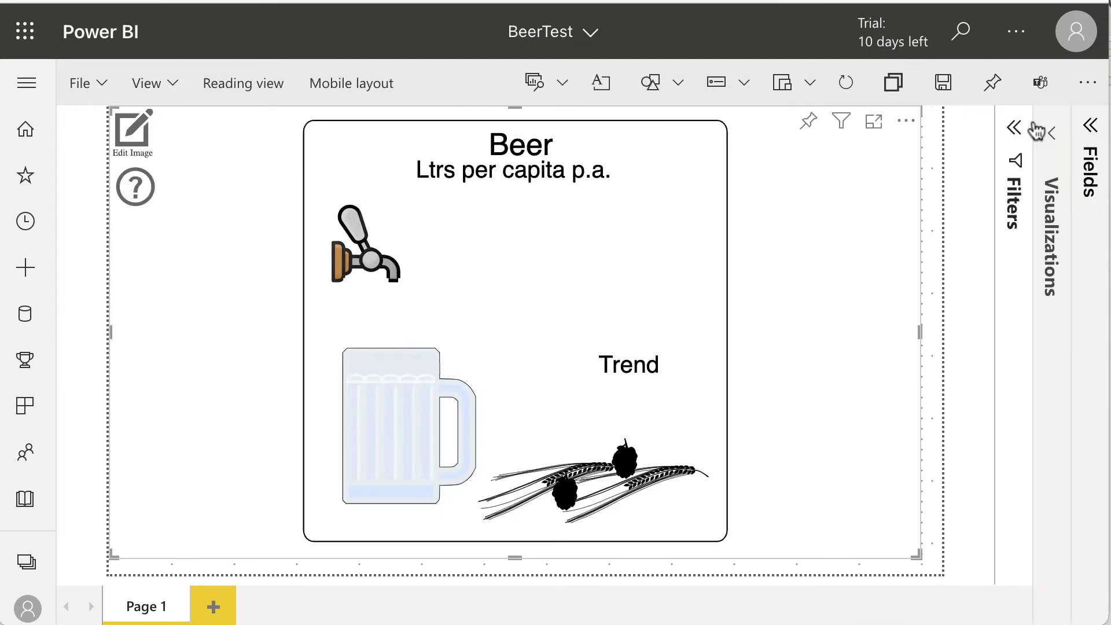
{"action": "left_click", "coordinate": [1015, 128]}
{"action": "scroll", "coordinate": [922, 382], "scroll_direction": "down", "scroll_amount": 1}
{"action": "left_click", "coordinate": [921, 383]}
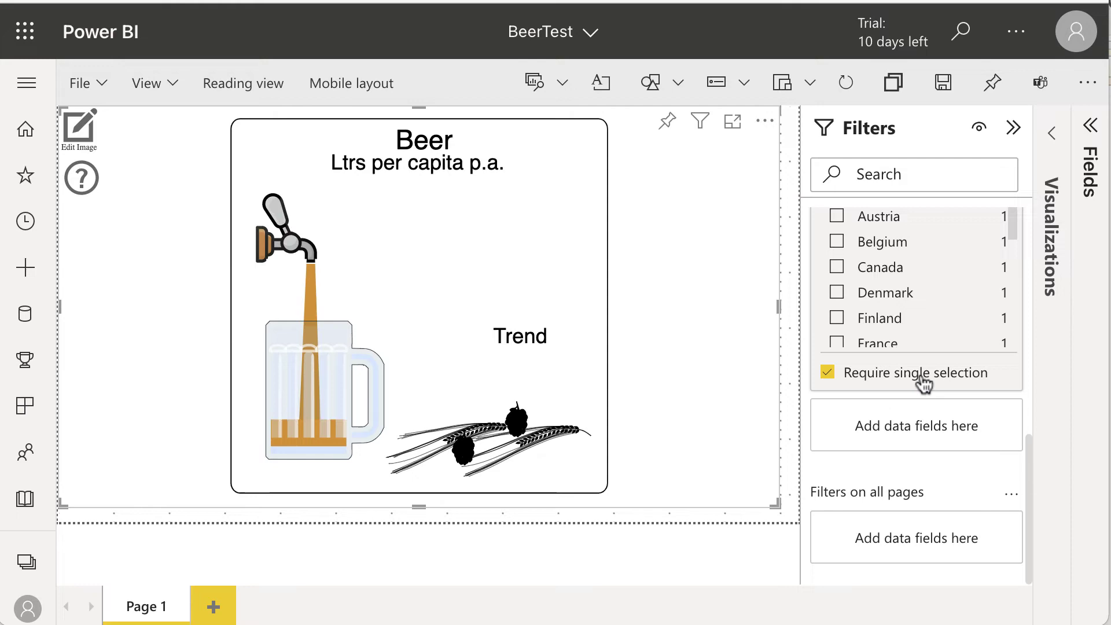
{"action": "left_click", "coordinate": [838, 293]}
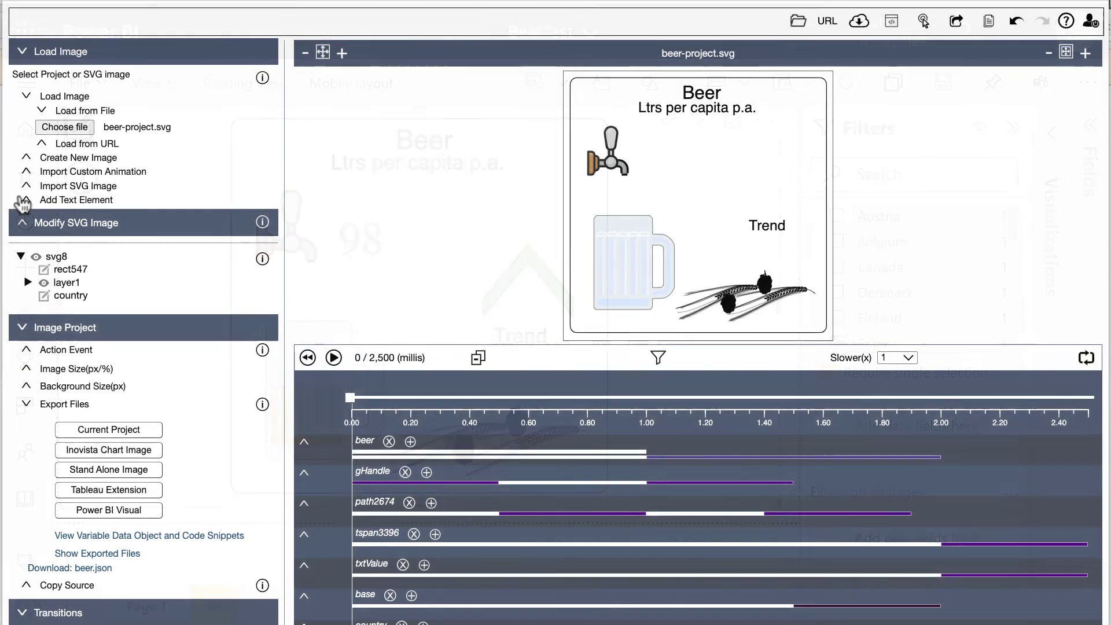
Step: Add a text element 'country' with id cntryis, normal style and Middle anchor
{"action": "left_click", "coordinate": [27, 200]}
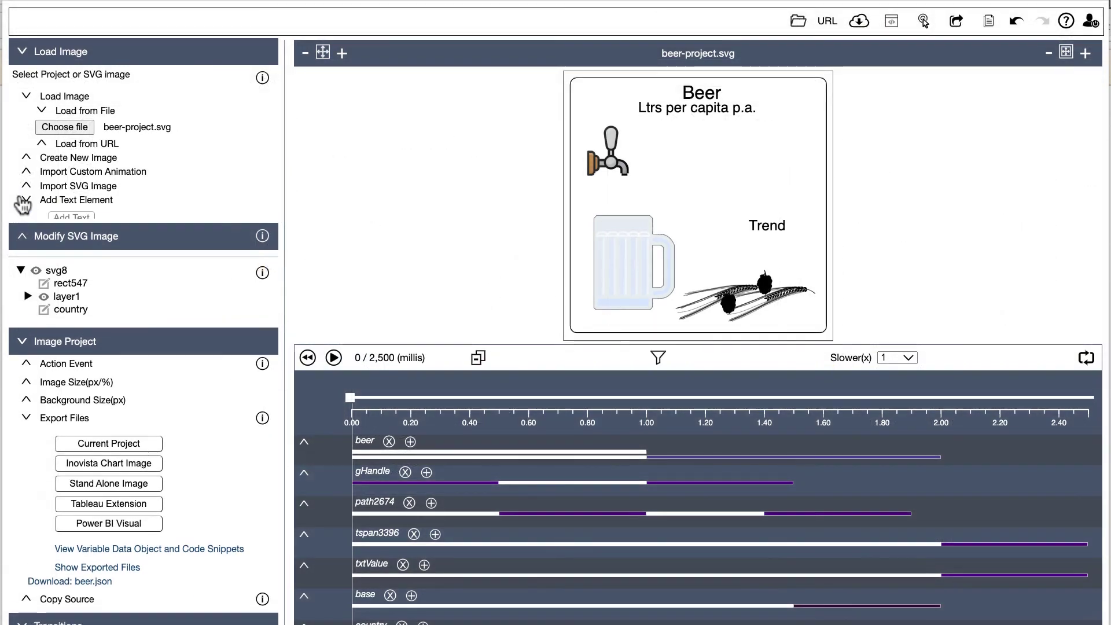
{"action": "left_click", "coordinate": [77, 219]}
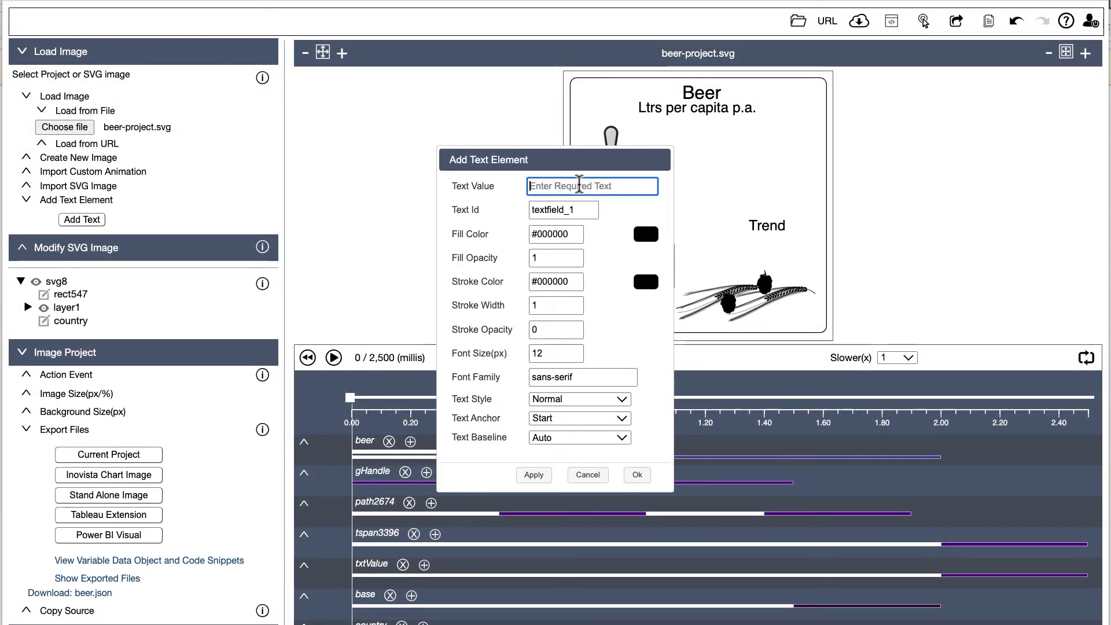
{"action": "type", "text": "country"}
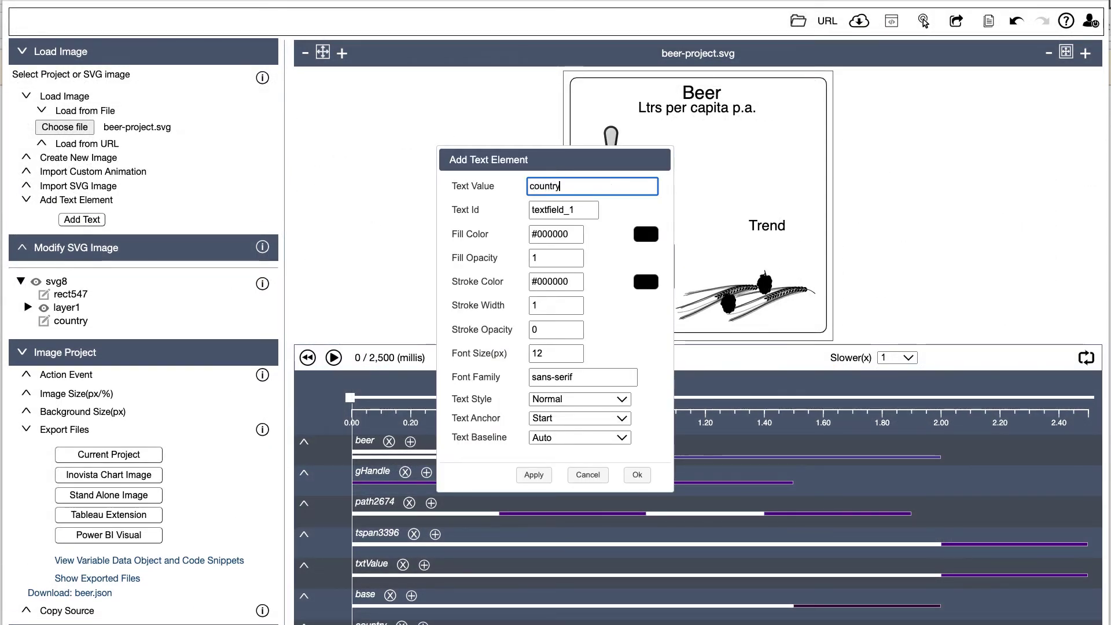
{"action": "left_click", "coordinate": [592, 210]}
{"action": "type", "text": "cntr"}
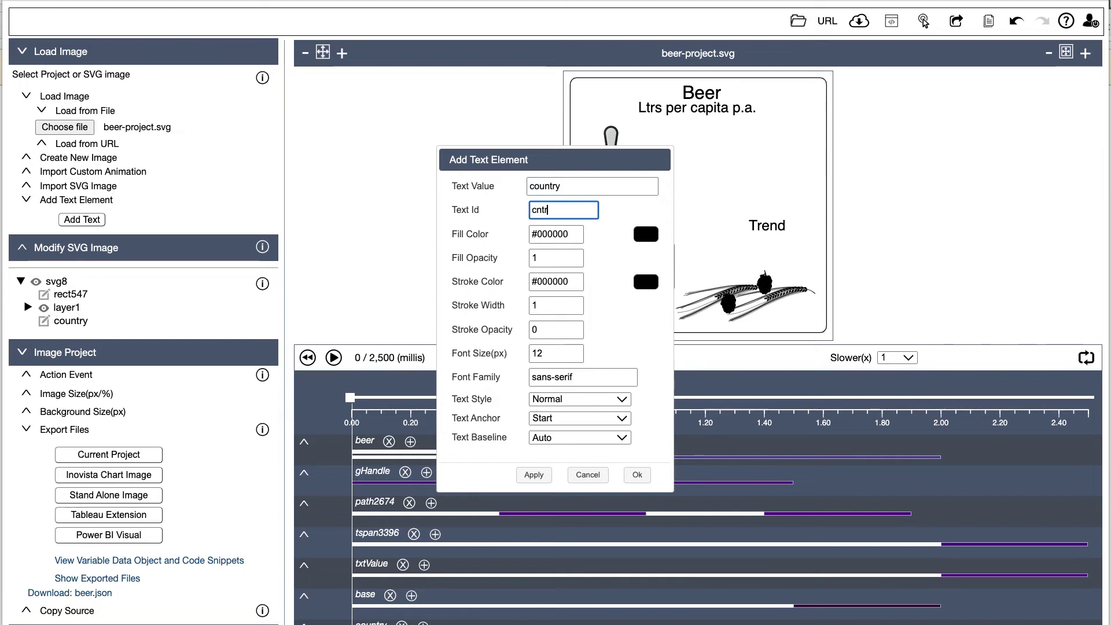
{"action": "type", "text": "y"}
{"action": "type", "text": "id"}
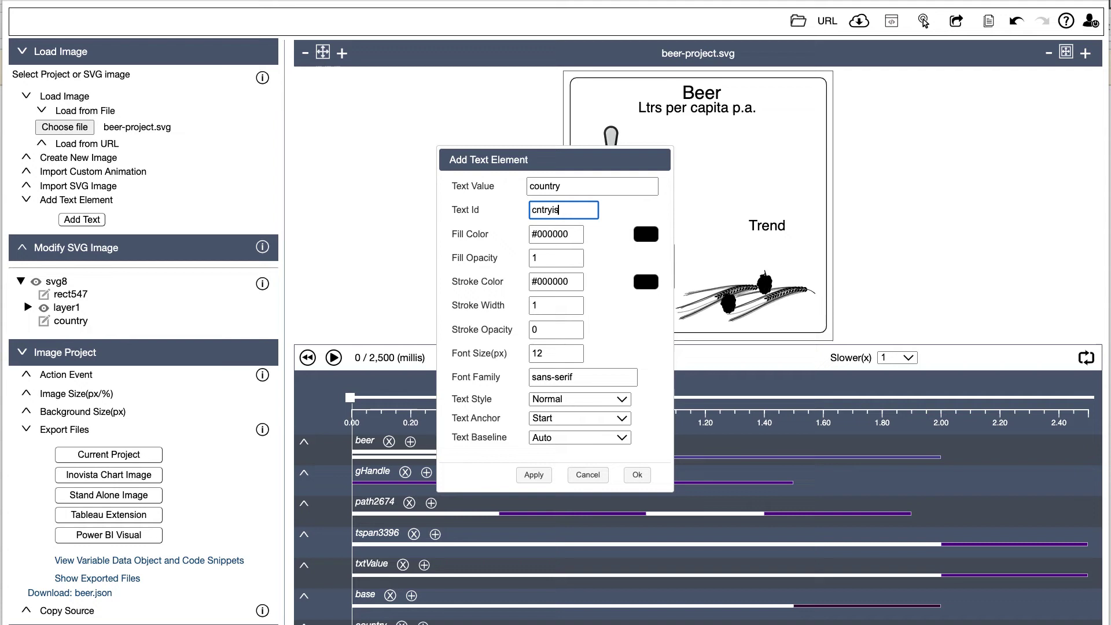
{"action": "left_click", "coordinate": [564, 398]}
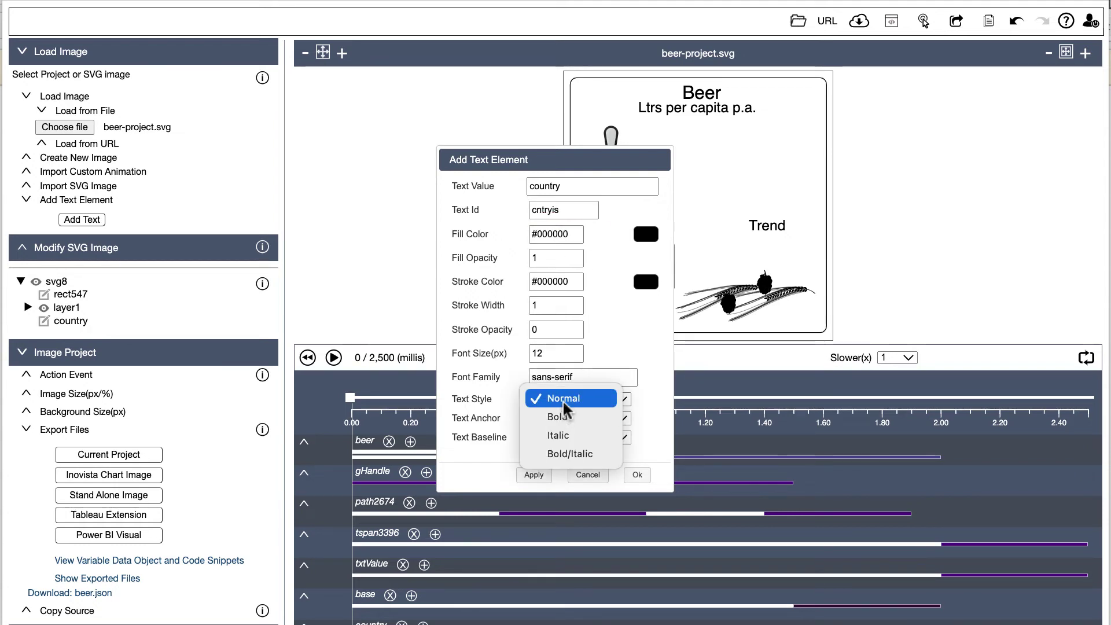
{"action": "left_click", "coordinate": [562, 398]}
{"action": "left_click", "coordinate": [566, 417]}
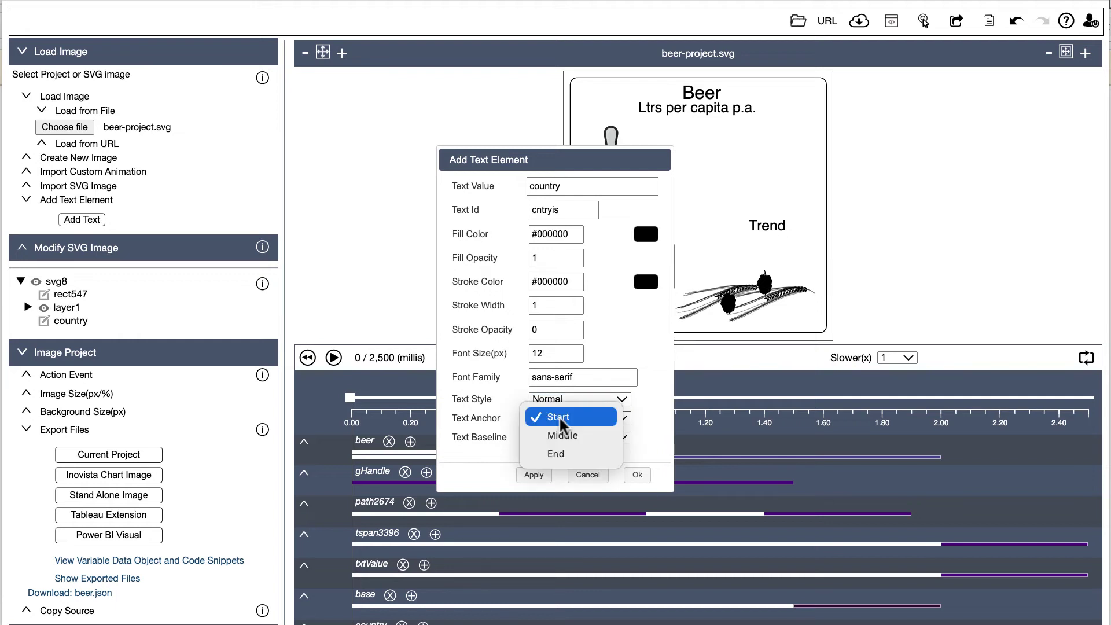
{"action": "left_click", "coordinate": [559, 438]}
{"action": "left_click", "coordinate": [636, 475]}
{"action": "left_click", "coordinate": [114, 248]}
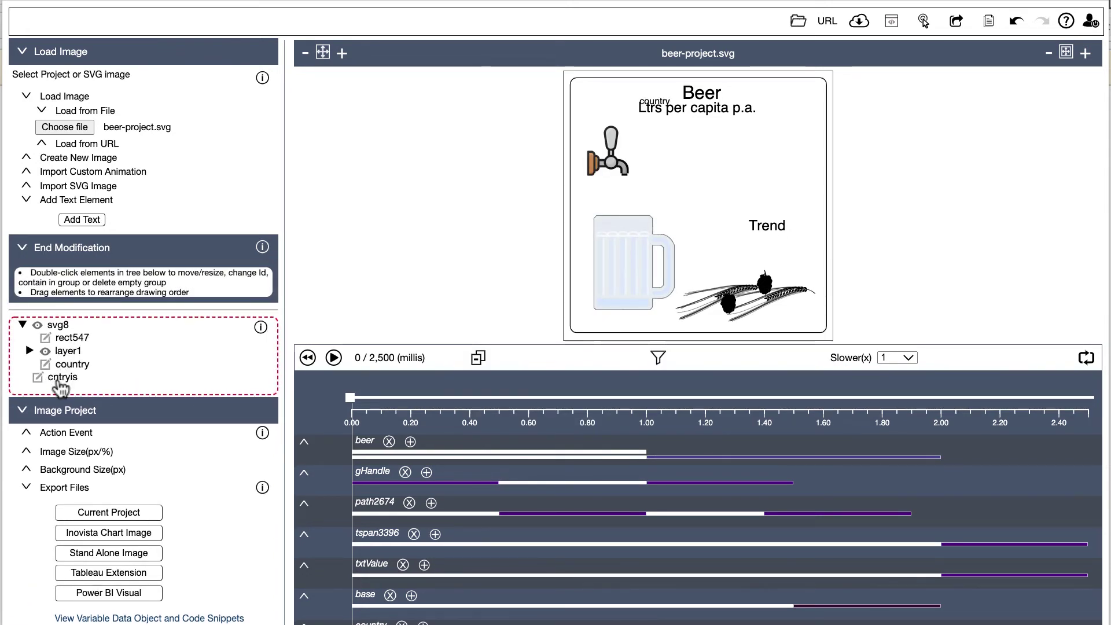
Step: Move the cntryis text under the 'Ltrs per capita p.a.' subtitle and enlarge it
{"action": "double_click", "coordinate": [61, 380]}
{"action": "left_click", "coordinate": [506, 283]}
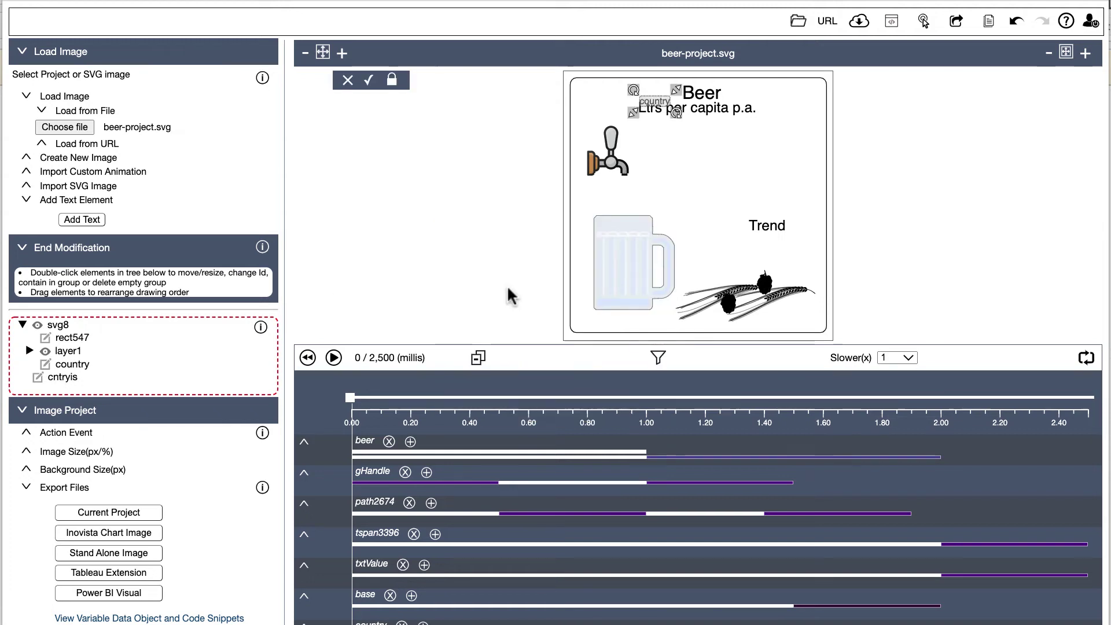
{"action": "left_click_drag", "start_coordinate": [655, 102], "coordinate": [699, 132]}
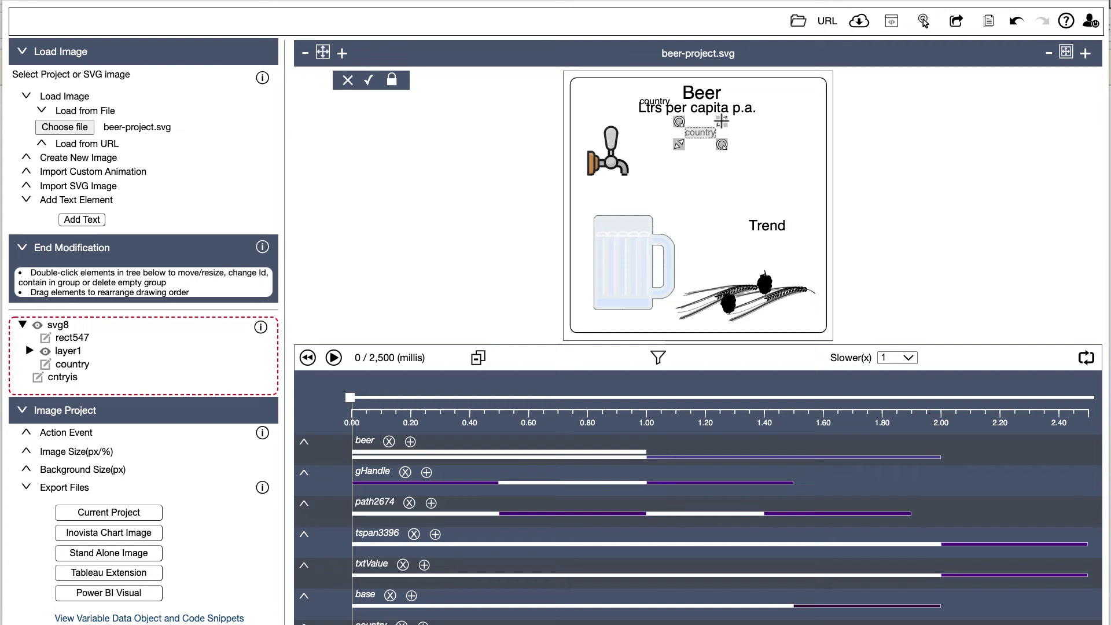
{"action": "left_click_drag", "start_coordinate": [723, 123], "coordinate": [747, 108]}
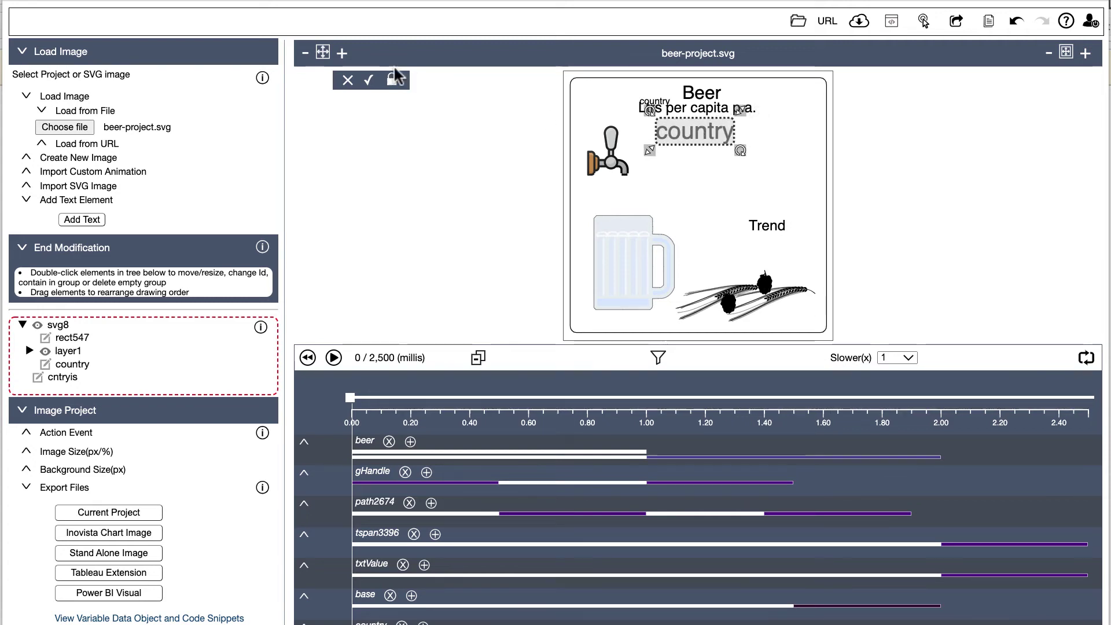
{"action": "left_click", "coordinate": [368, 80]}
{"action": "left_click", "coordinate": [118, 249]}
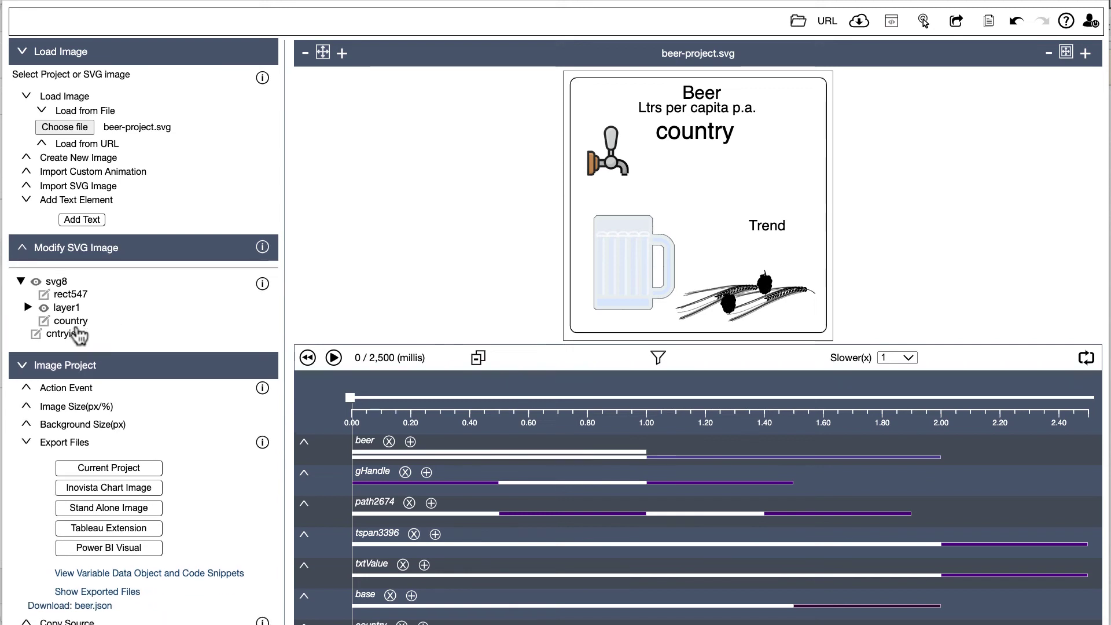
Step: Add a Combination transition to cntryis with its Text attribute set to variable countryTitle
{"action": "left_click", "coordinate": [102, 334]}
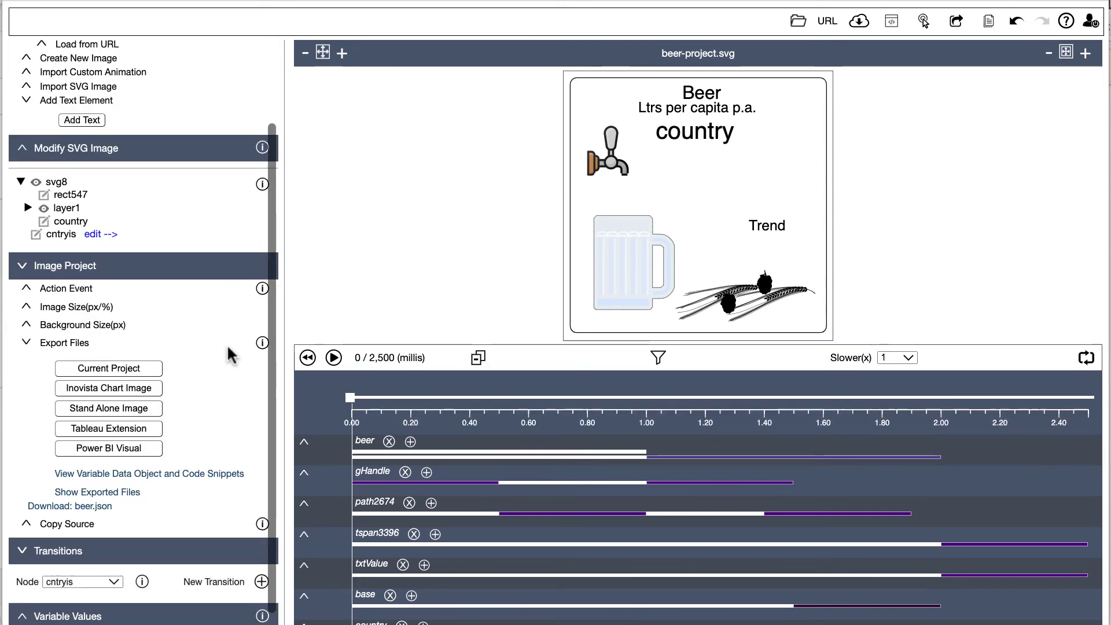
{"action": "left_click", "coordinate": [262, 582]}
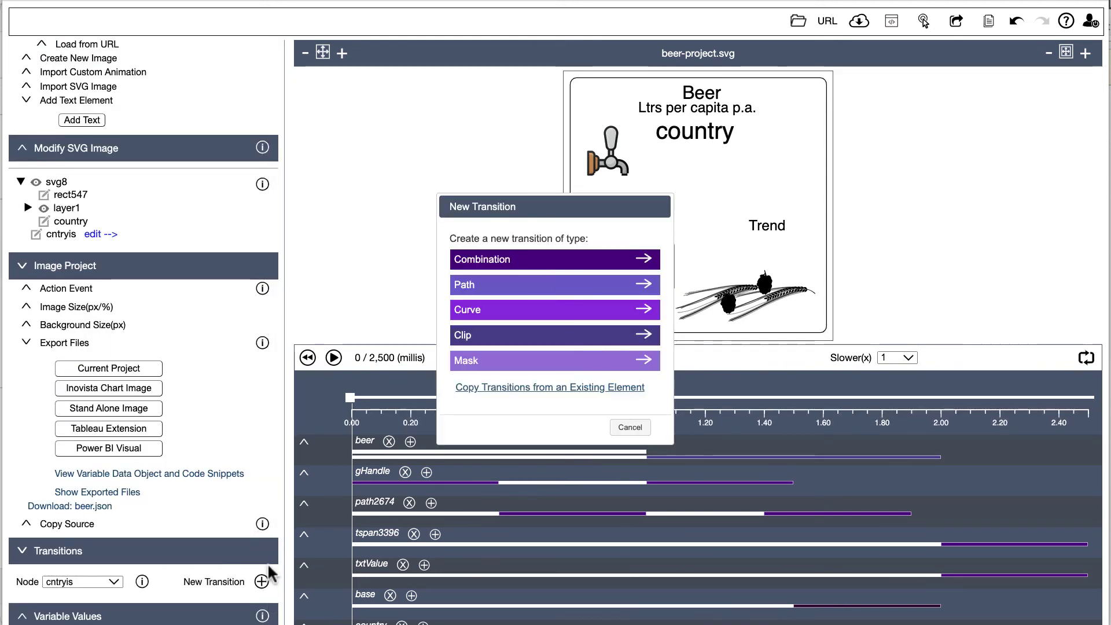
{"action": "left_click", "coordinate": [481, 258]}
{"action": "scroll", "coordinate": [139, 435], "scroll_direction": "down", "scroll_amount": 5}
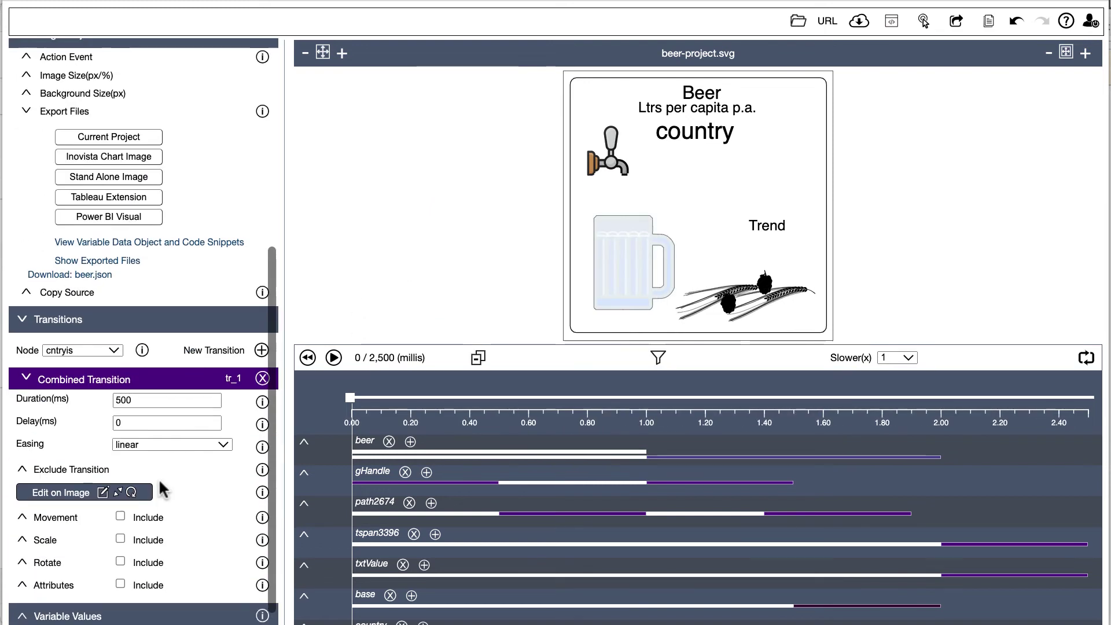
{"action": "left_click", "coordinate": [47, 586]}
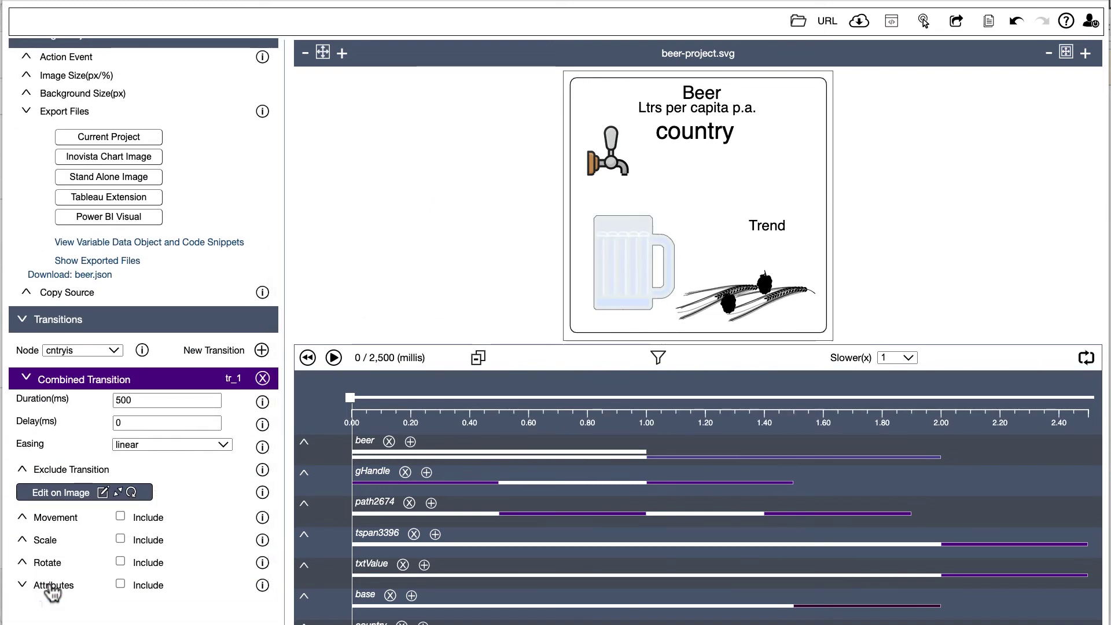
{"action": "left_click", "coordinate": [119, 586]}
{"action": "scroll", "coordinate": [139, 434], "scroll_direction": "down", "scroll_amount": 5}
{"action": "left_click", "coordinate": [145, 359]}
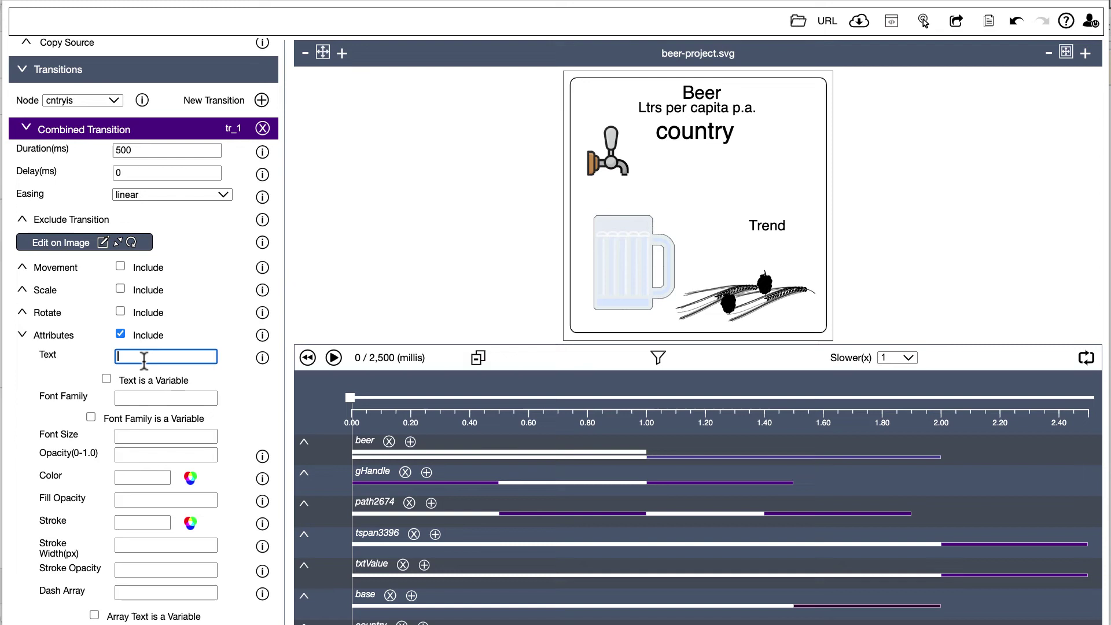
{"action": "type", "text": "countryTitle"}
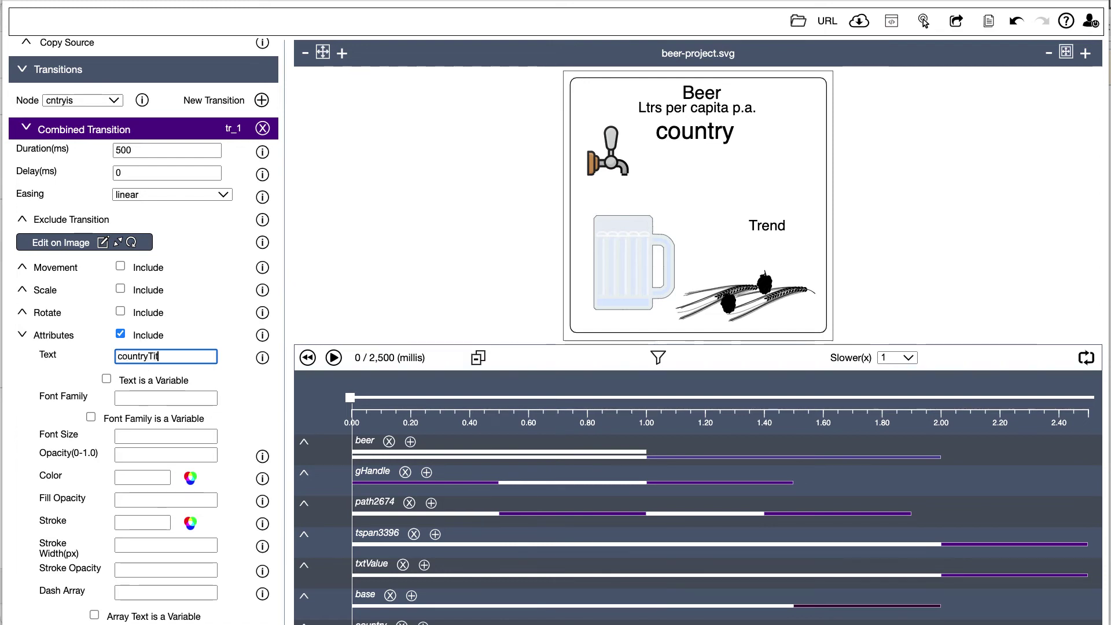
{"action": "left_click", "coordinate": [190, 270]}
{"action": "scroll", "coordinate": [190, 271], "scroll_direction": "up", "scroll_amount": 5}
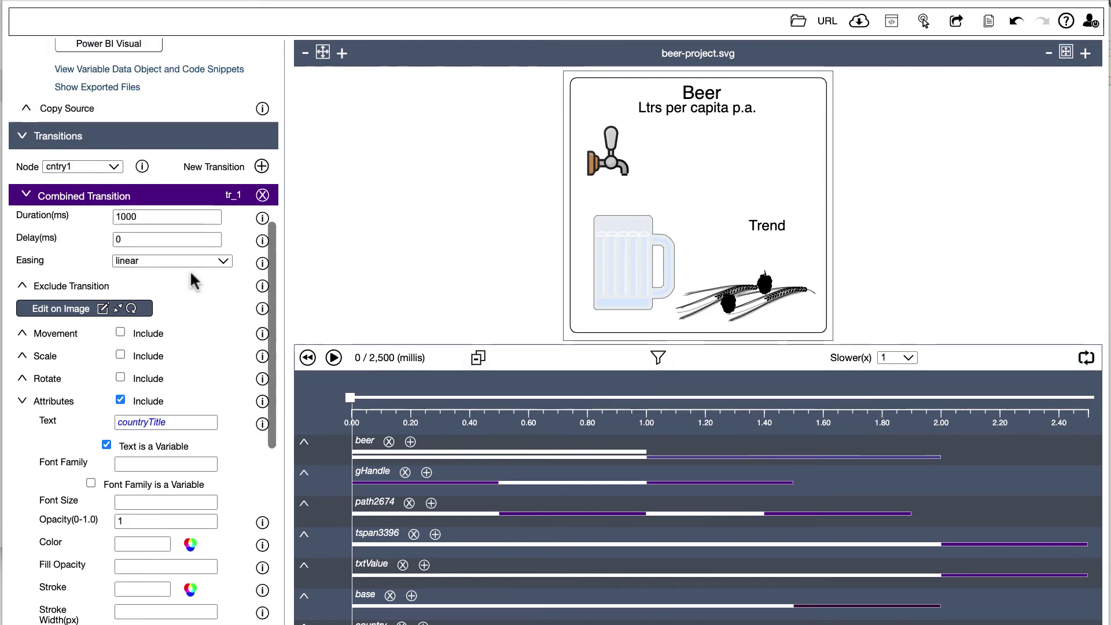
{"action": "scroll", "coordinate": [190, 270], "scroll_direction": "up", "scroll_amount": 5}
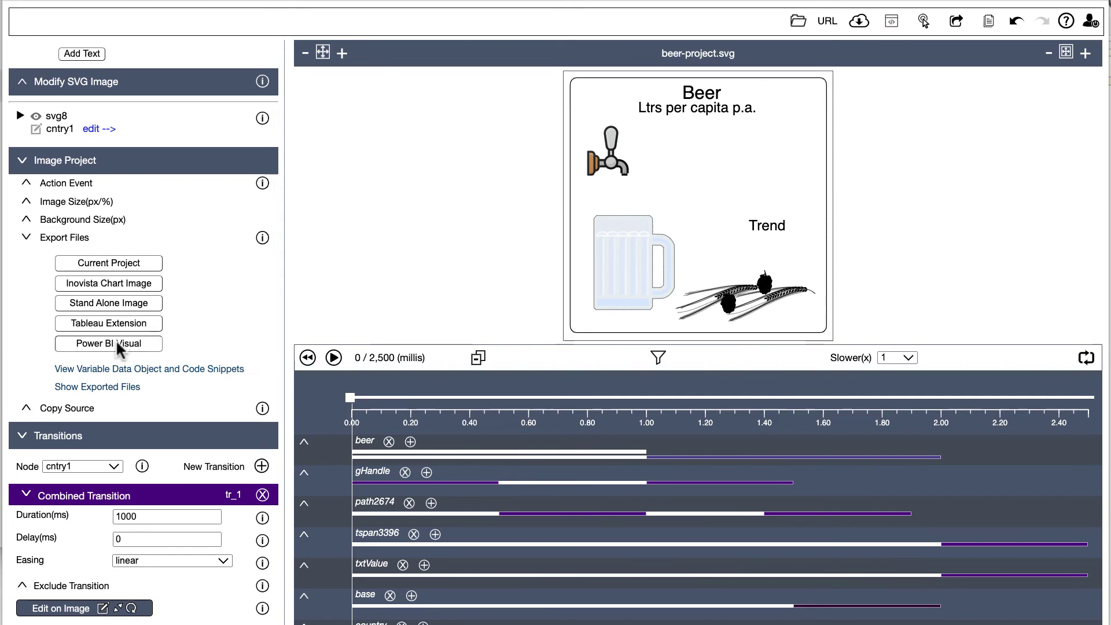
Step: Copy the updated animation code as a Power BI Visual and bring up the visual's image options
{"action": "left_click", "coordinate": [115, 343]}
{"action": "left_click", "coordinate": [697, 495]}
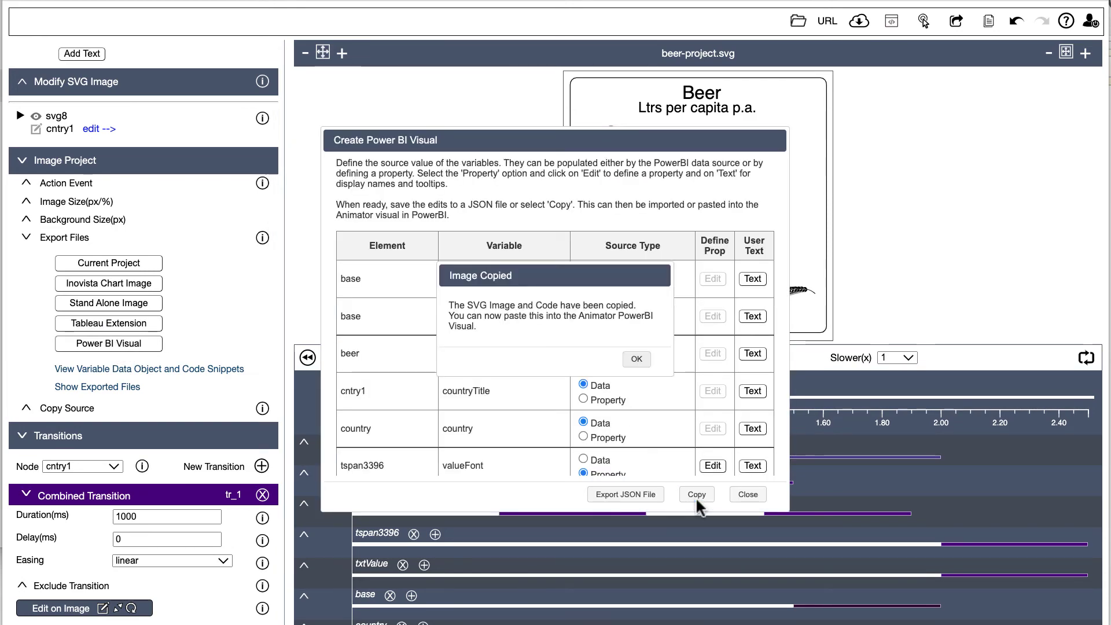
{"action": "left_click", "coordinate": [631, 358]}
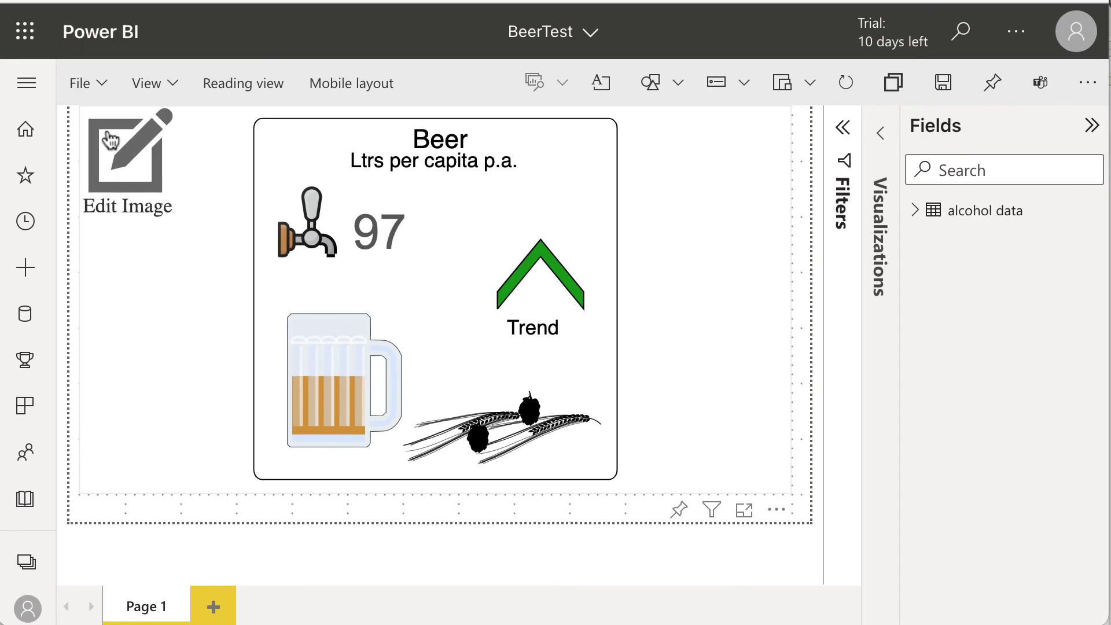
{"action": "left_click", "coordinate": [110, 139]}
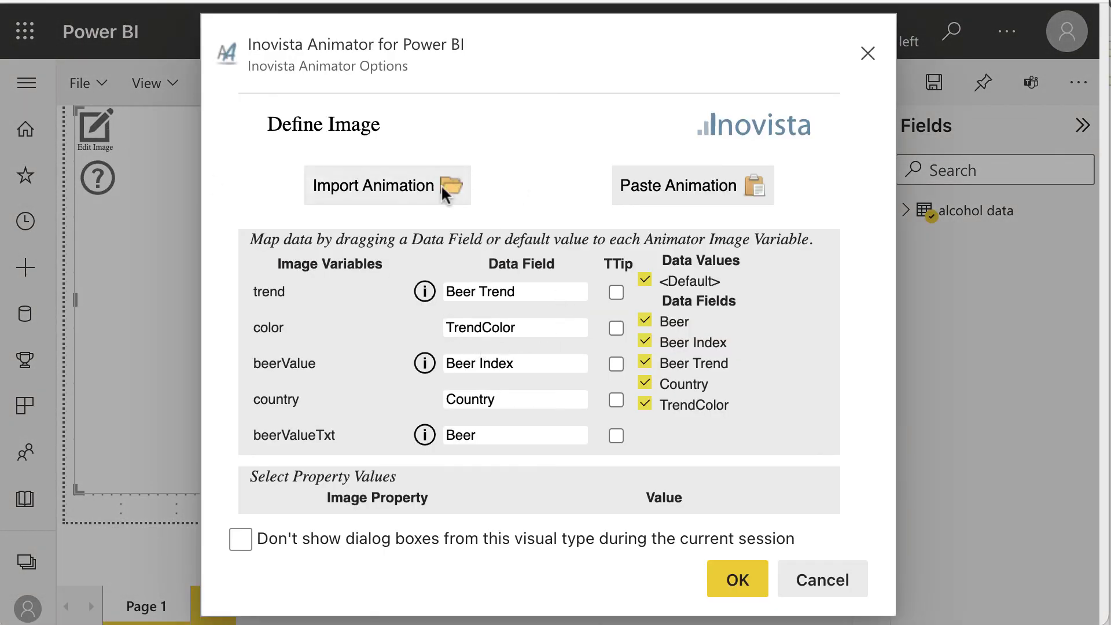
Step: Paste the updated animation into the visual, map Country to countryTitle, and apply
{"action": "left_click", "coordinate": [678, 185]}
{"action": "left_click", "coordinate": [618, 275]}
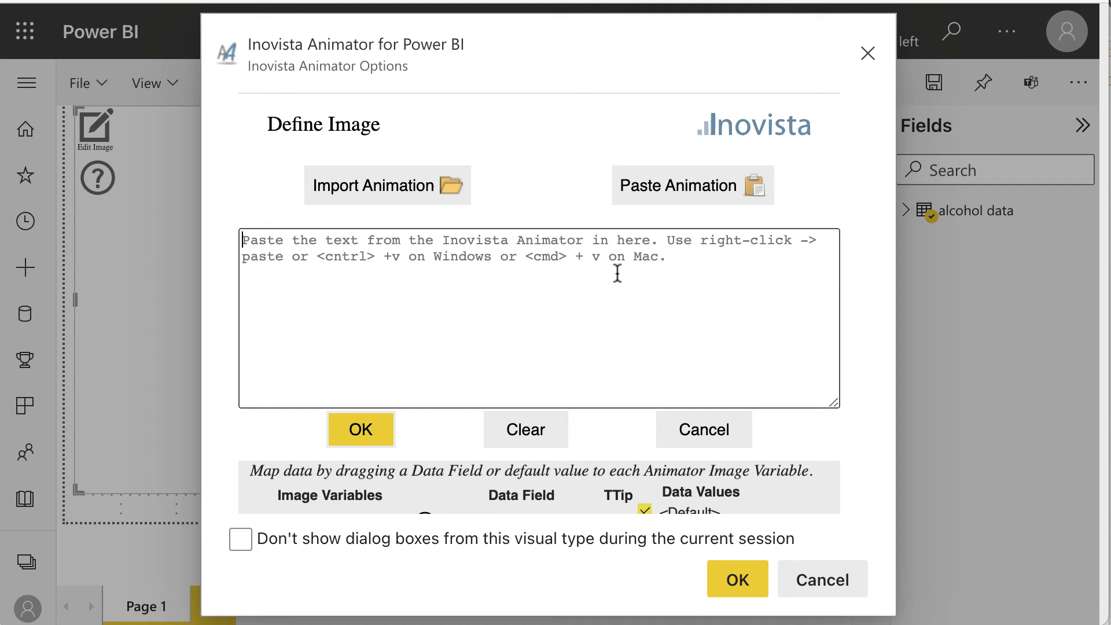
{"action": "key", "text": "ctrl+v"}
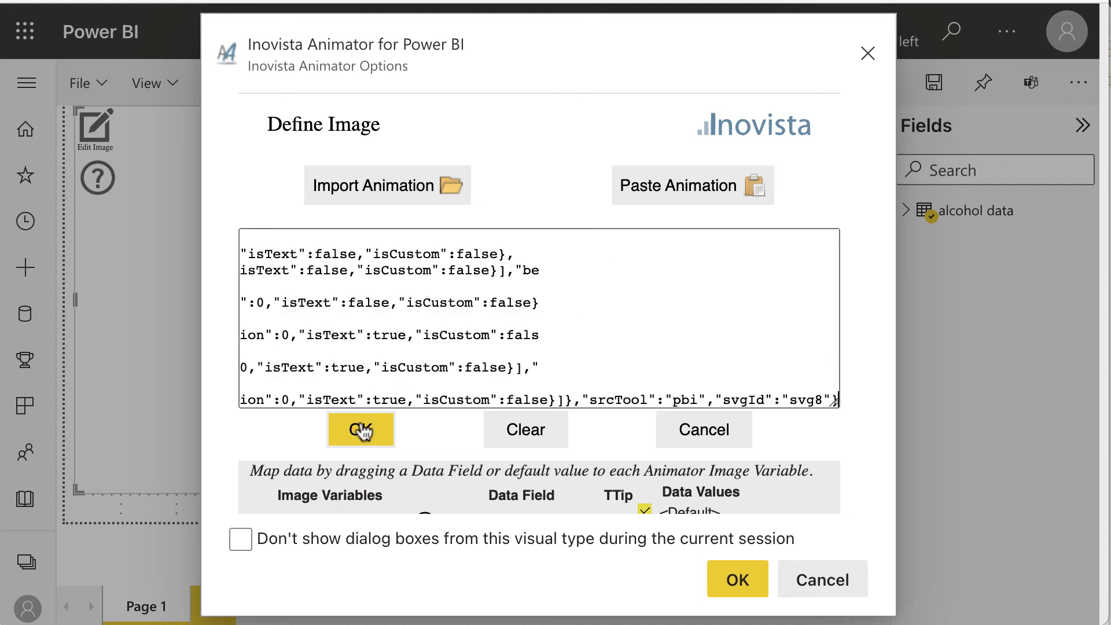
{"action": "left_click", "coordinate": [361, 429]}
{"action": "scroll", "coordinate": [363, 430], "scroll_direction": "down", "scroll_amount": 3}
{"action": "scroll", "coordinate": [362, 429], "scroll_direction": "down", "scroll_amount": 2}
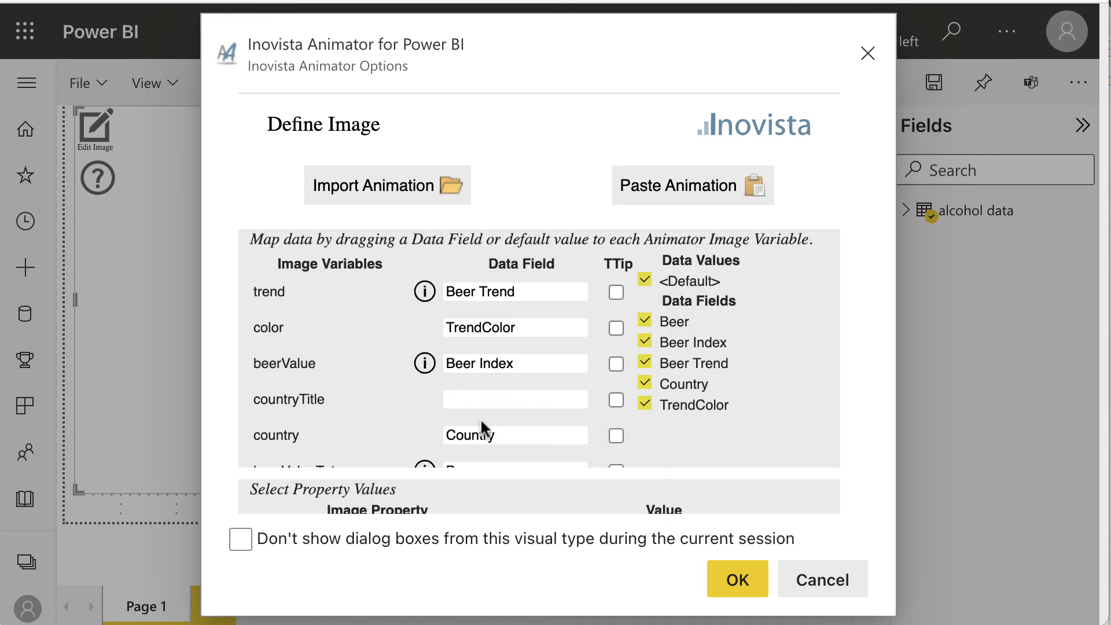
{"action": "left_click_drag", "start_coordinate": [669, 387], "coordinate": [513, 401]}
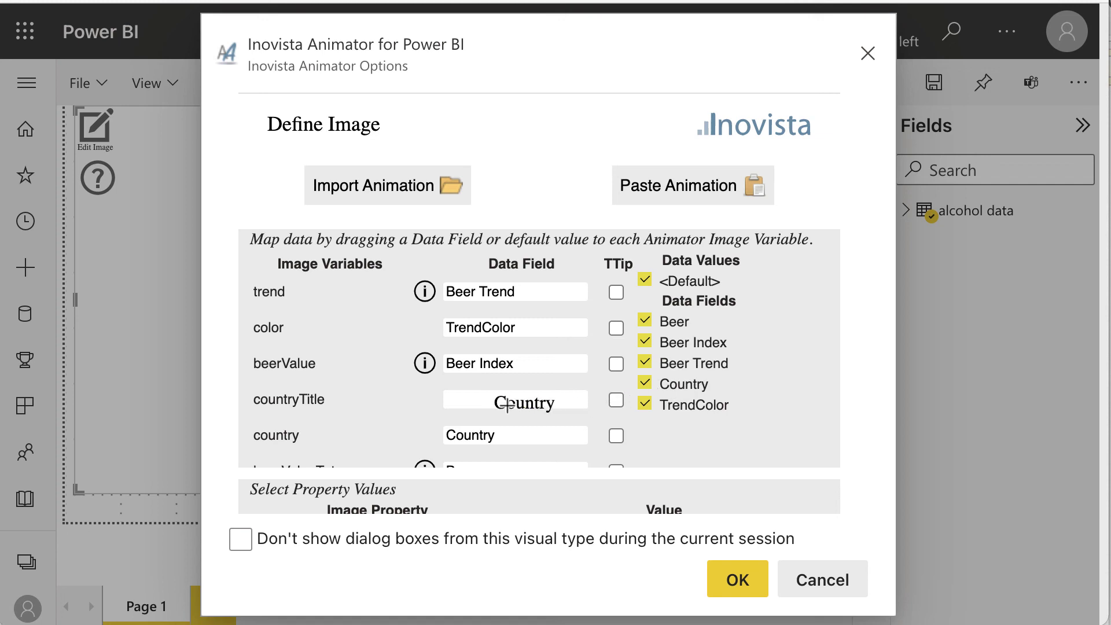
{"action": "left_click", "coordinate": [738, 579]}
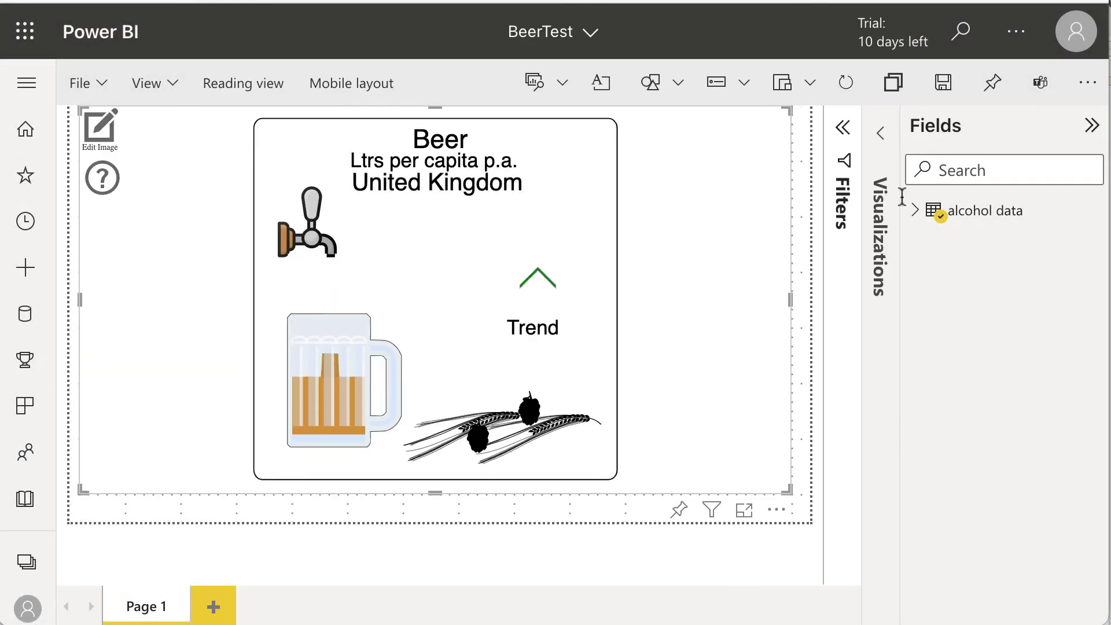
Step: Filter the BeerTest report's Country field to Belgium so the infographic title reads Belgium
{"action": "left_click", "coordinate": [844, 132]}
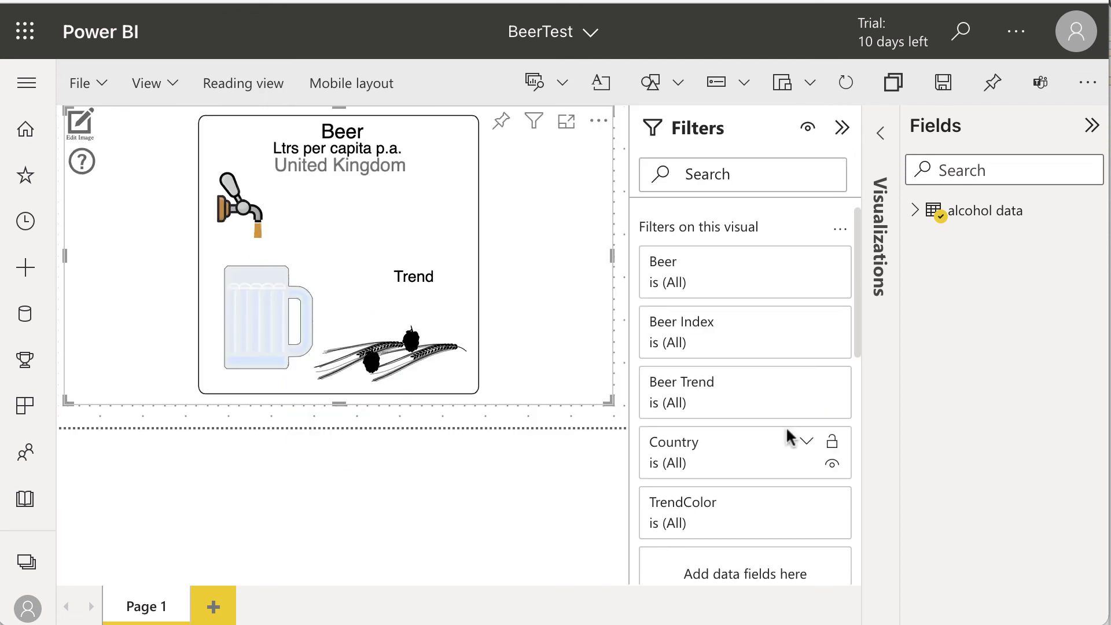
{"action": "scroll", "coordinate": [786, 426], "scroll_direction": "down", "scroll_amount": 5}
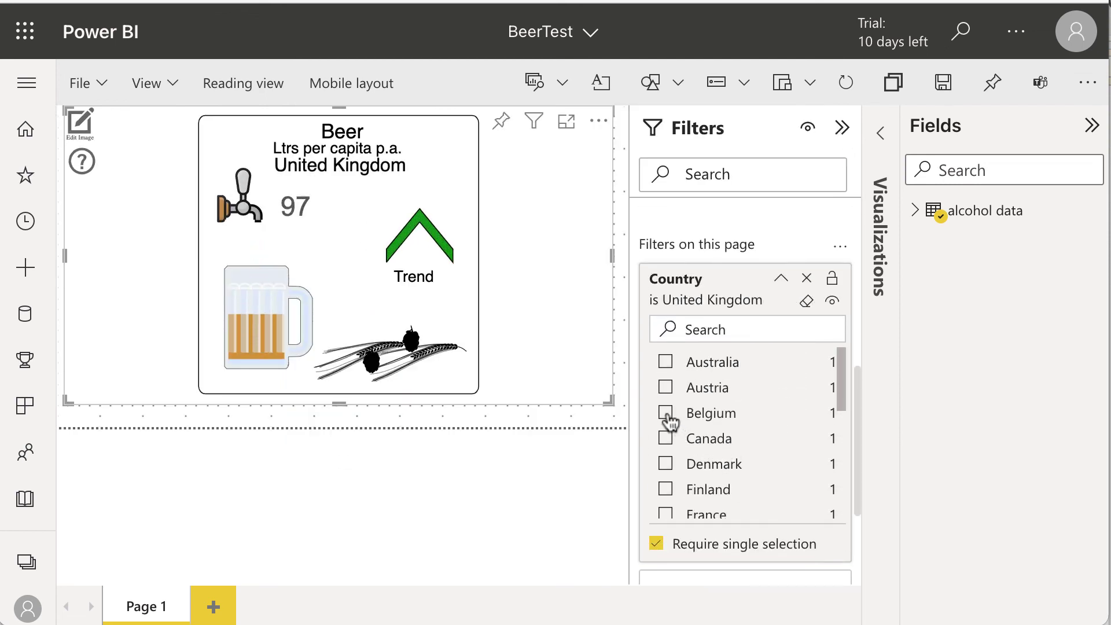
{"action": "left_click", "coordinate": [666, 413]}
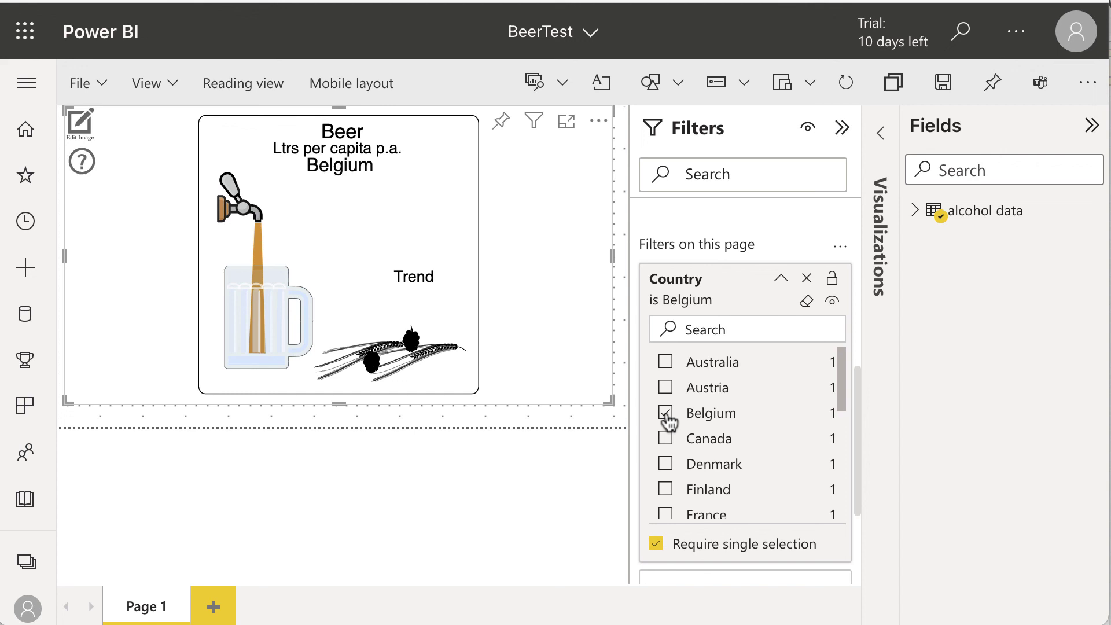